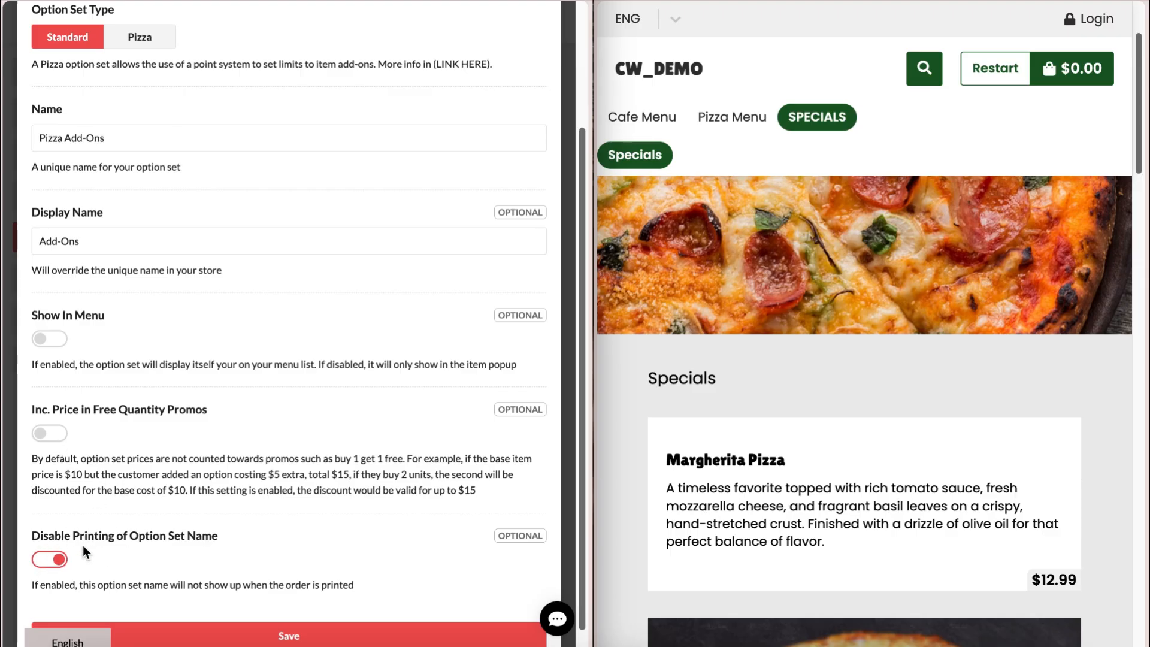
- Toggle the disabling of option set name printing and add four options named Tomatoes, Onion, Capsicum and Cheese
left_click(41, 561)
scroll(85, 544, "up", 3)
left_click(103, 127)
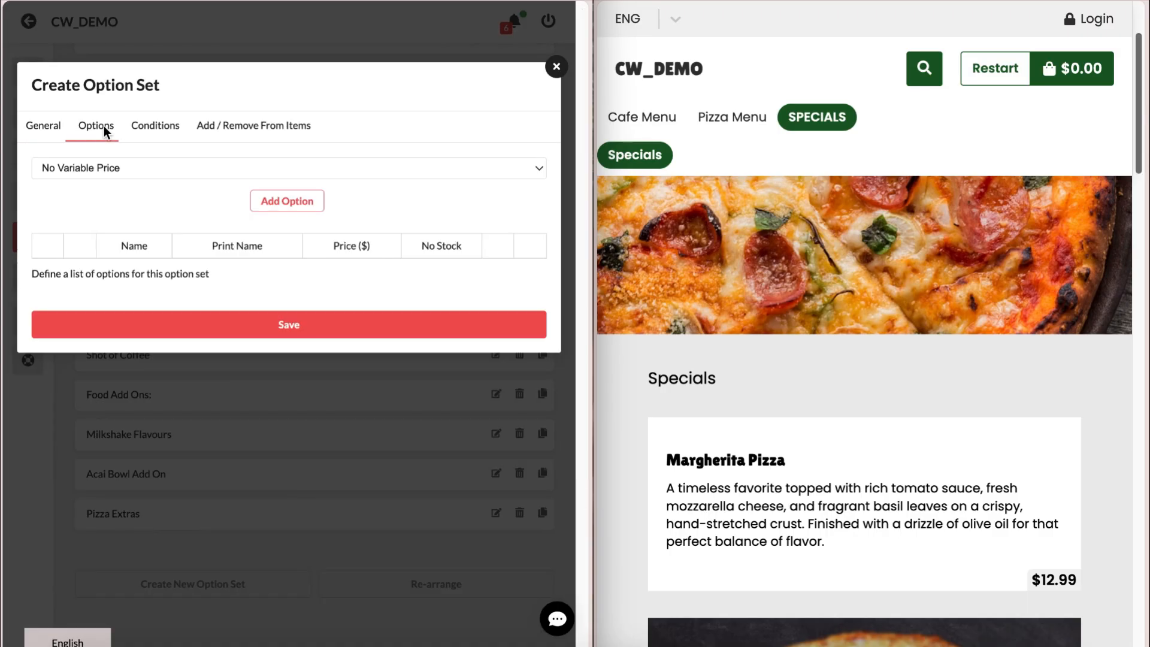
left_click(289, 198)
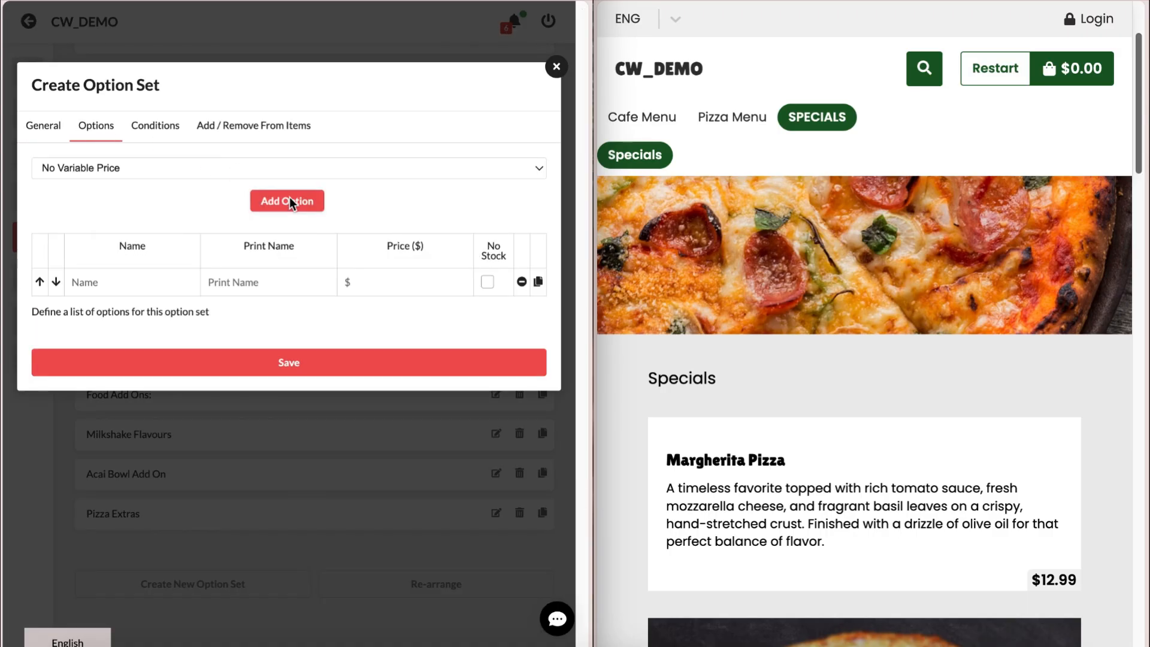
left_click(289, 198)
left_click(290, 200)
left_click(290, 201)
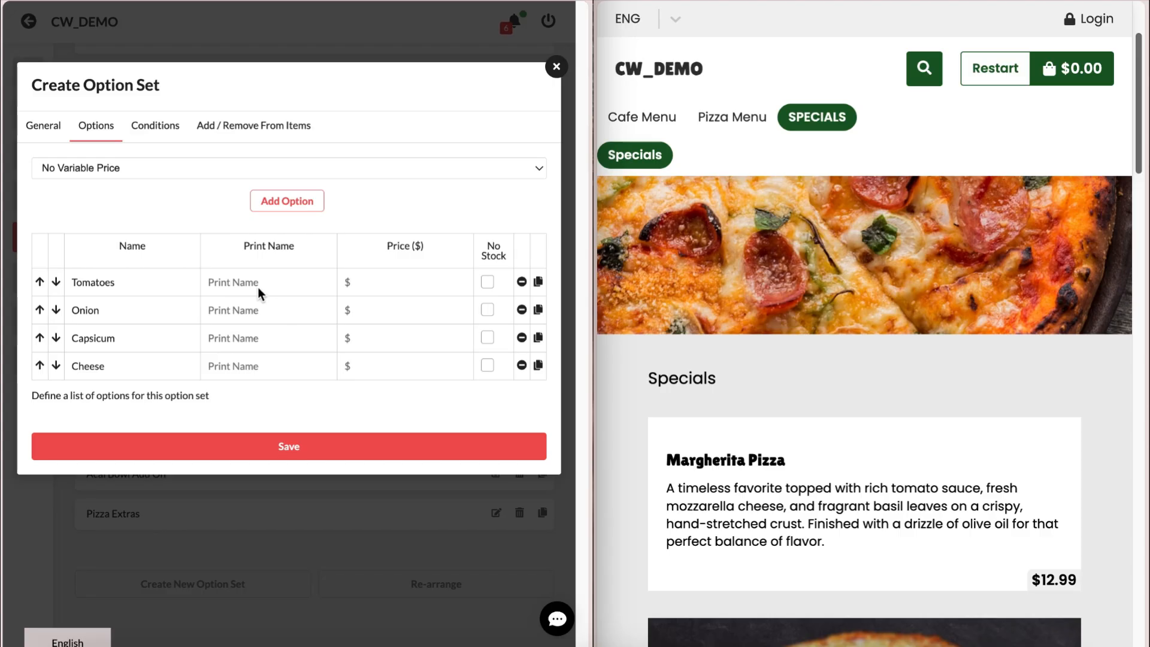
- Set the price of Tomatoes, Onion, Capsicum and Cheese to 2 each
left_click(375, 282)
type("2")
left_click(376, 308)
type("2")
left_click(374, 337)
type("2")
left_click(371, 361)
type("2")
- Make the option set required, with Tomatoes marked as no stock and Onion as the default option
left_click(171, 130)
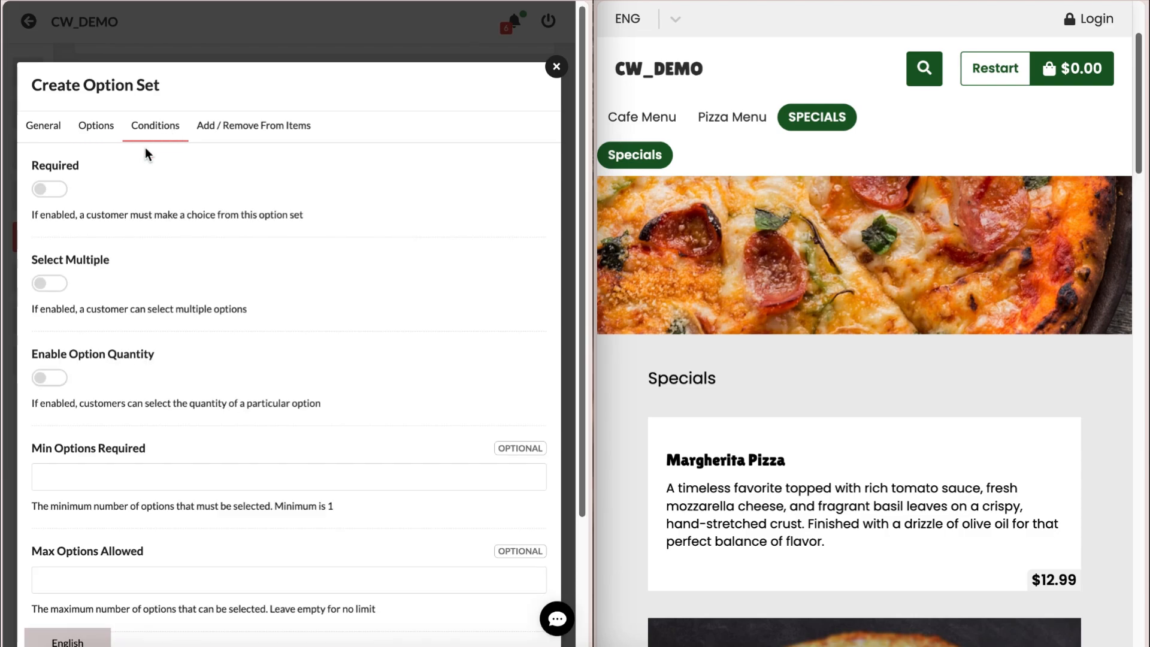
left_click(47, 183)
left_click(87, 125)
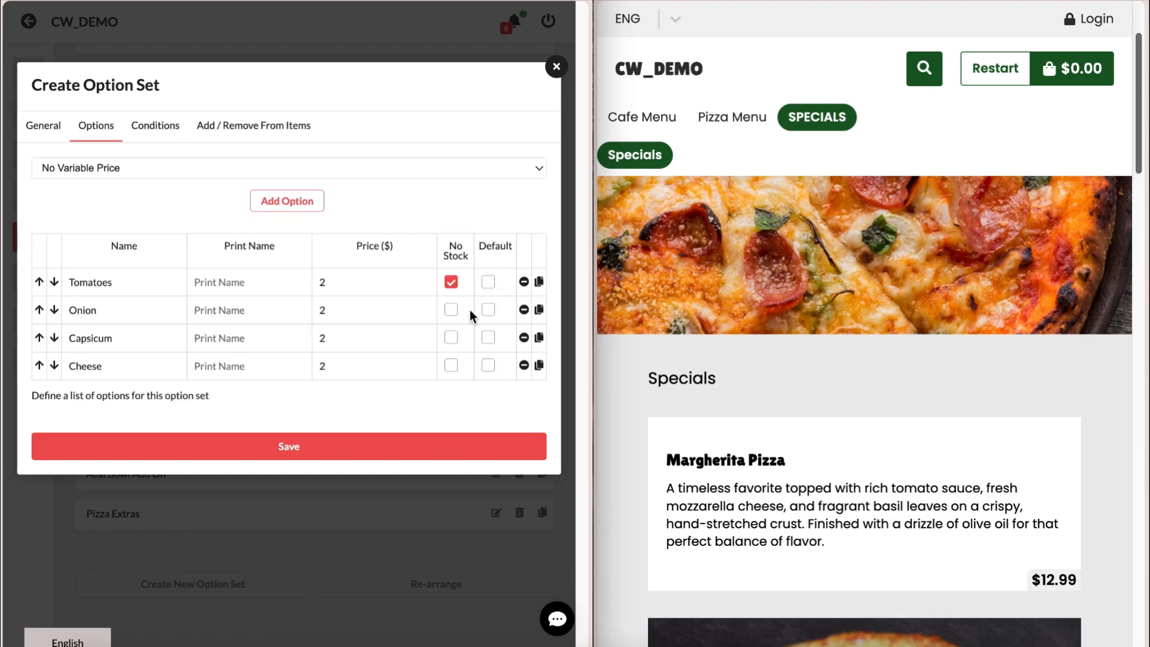
left_click(488, 309)
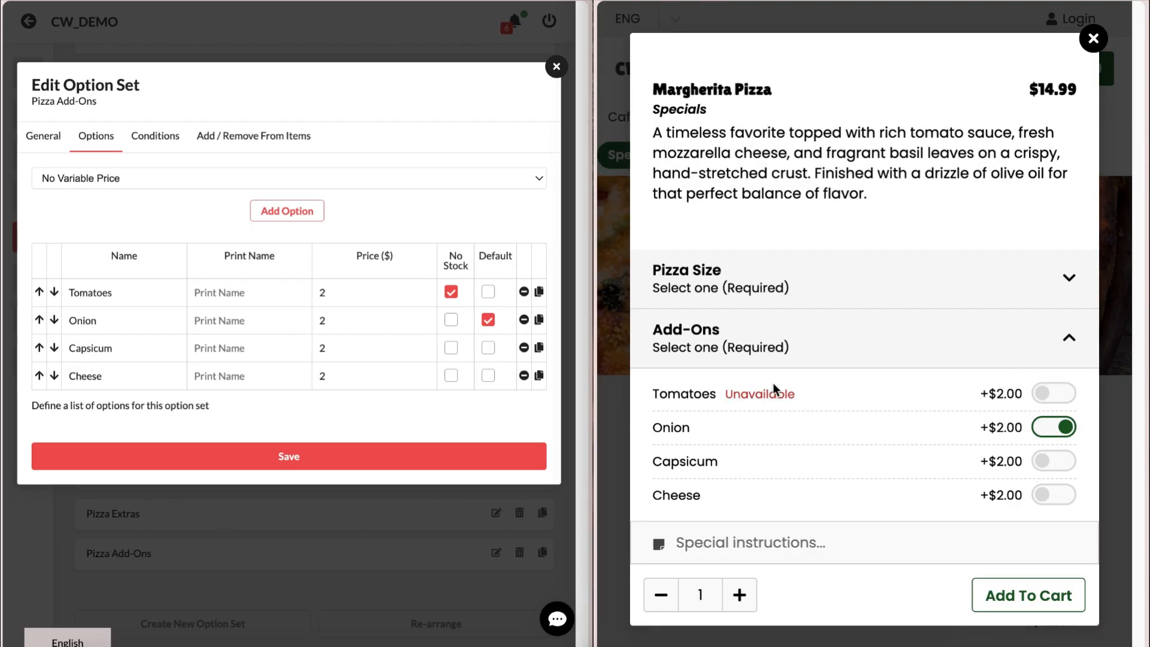
- Check the Tomatoes and Onion add-ons of the Margherita Pizza in the storefront, switching Onion off and on again
left_click_drag(733, 395, 802, 400)
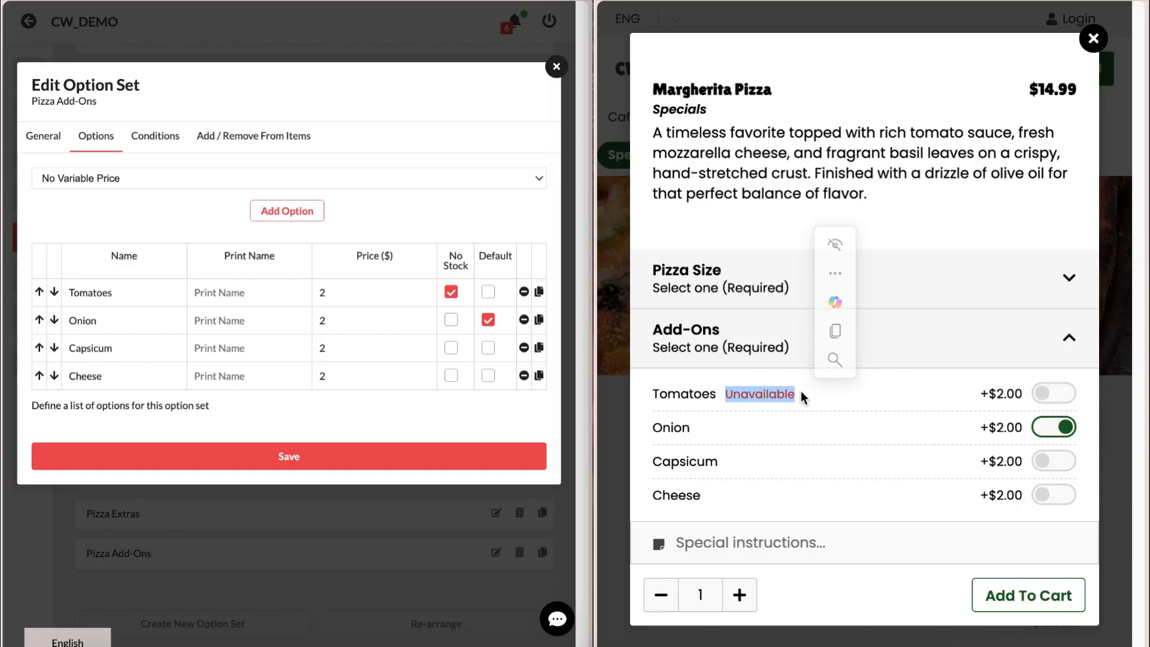
left_click(756, 399)
left_click_drag(652, 427, 707, 437)
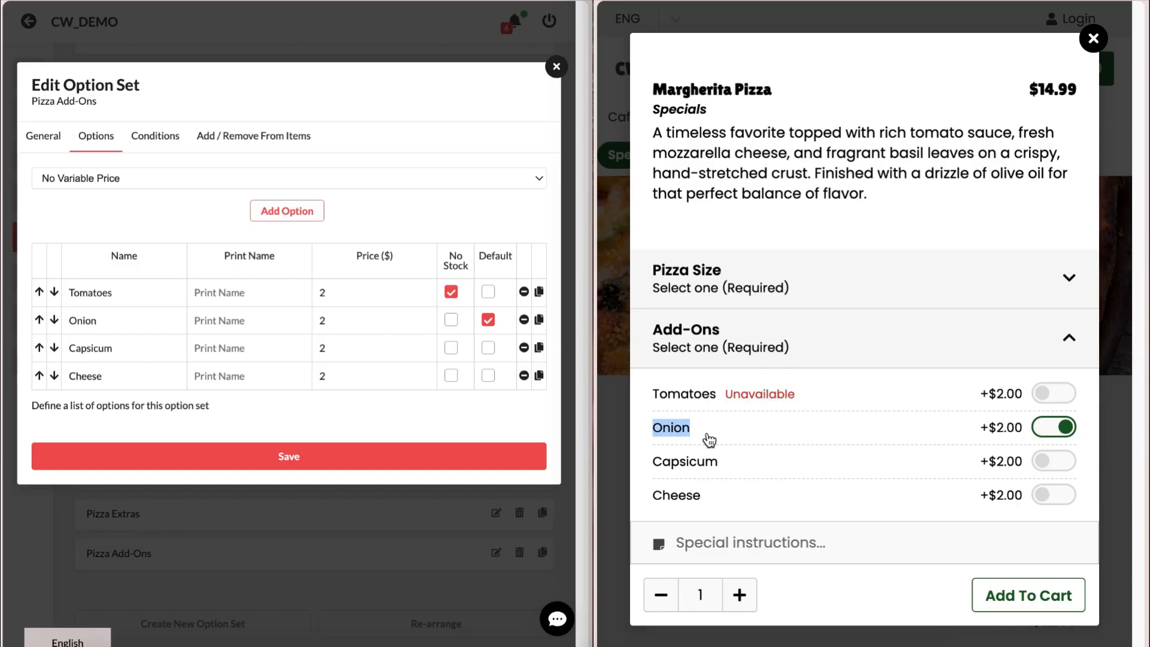
left_click(1052, 427)
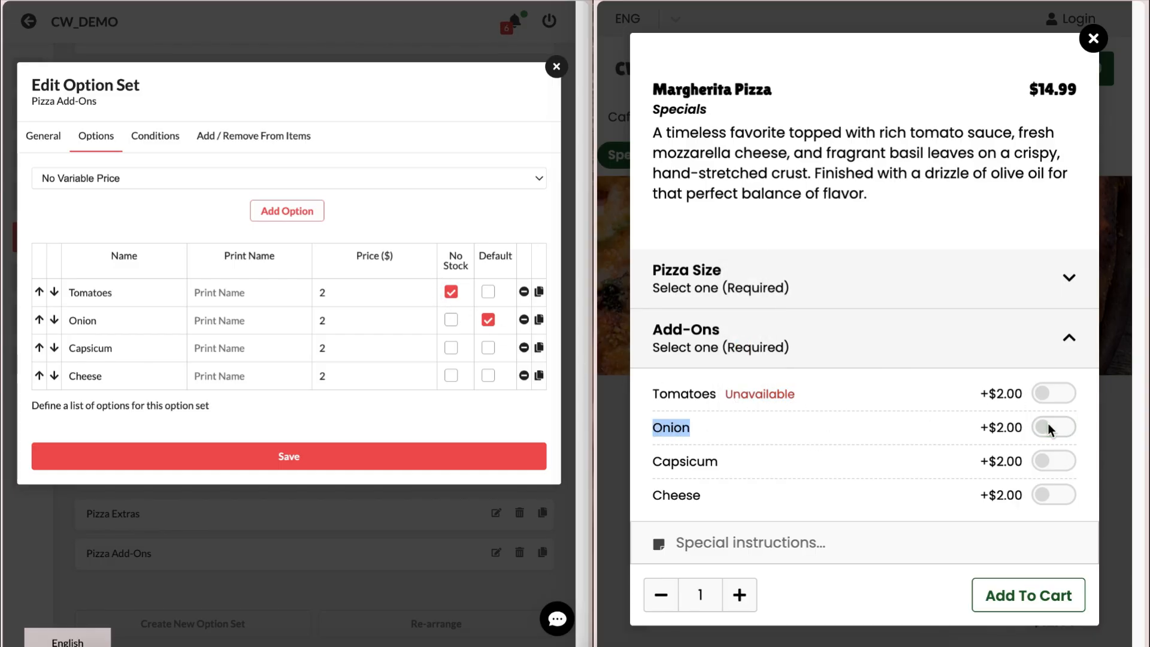
left_click(1050, 428)
left_click(761, 472)
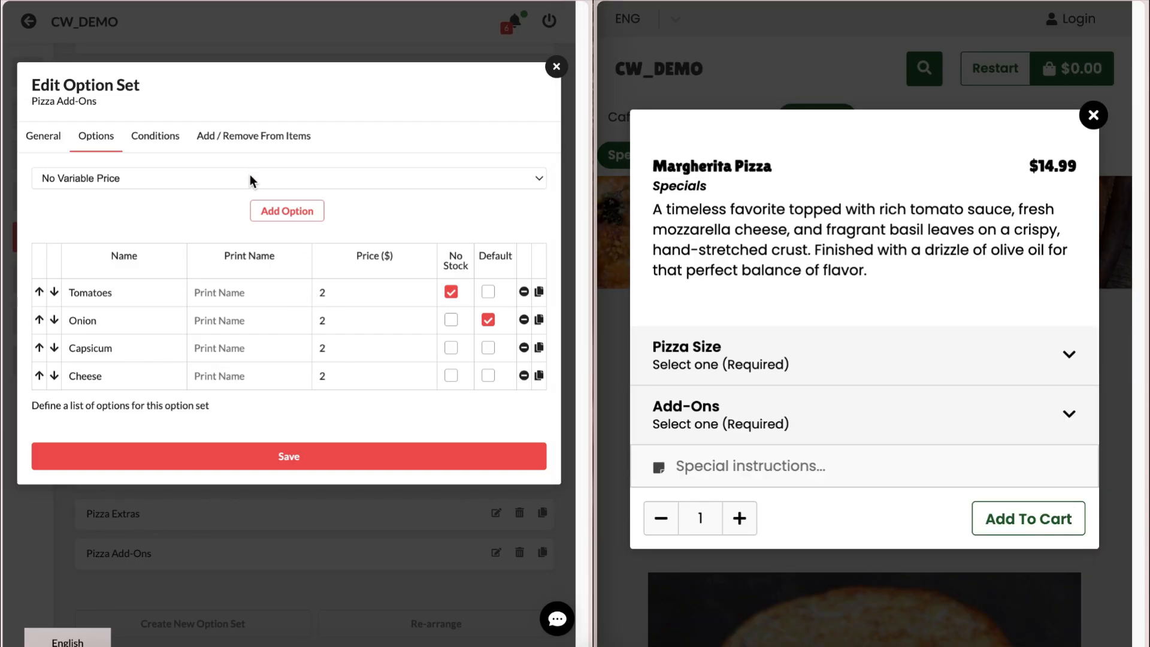
- Base the option pricing on Pizza Size with variable prices, and set the Small price of all four options to 1
left_click(250, 175)
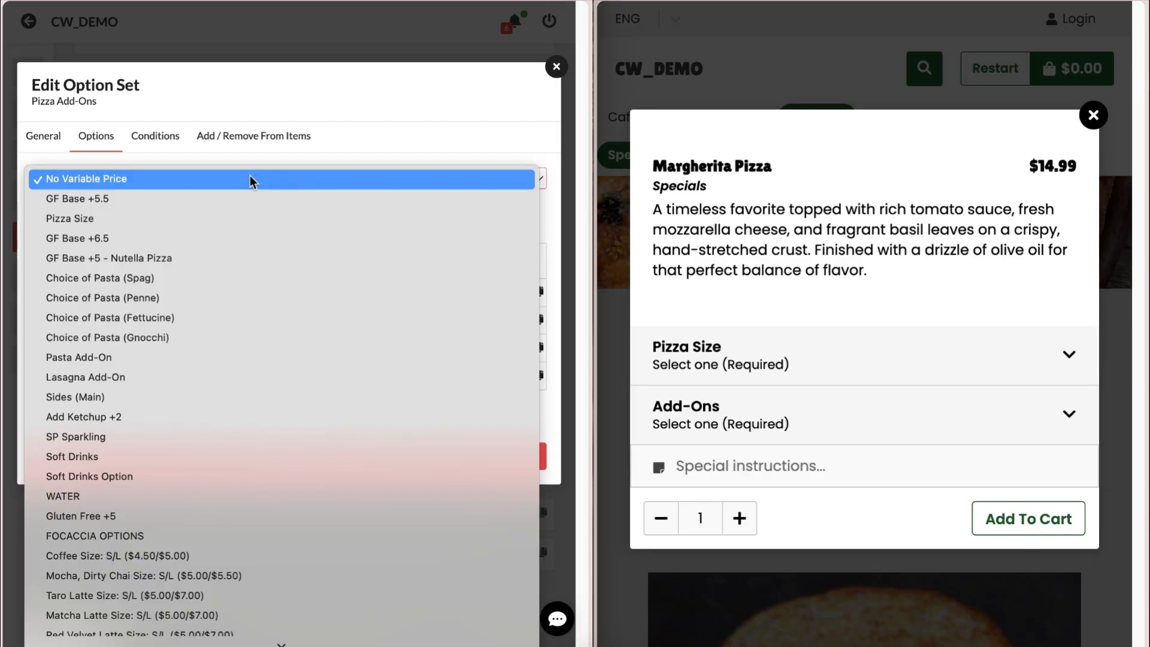
left_click(214, 215)
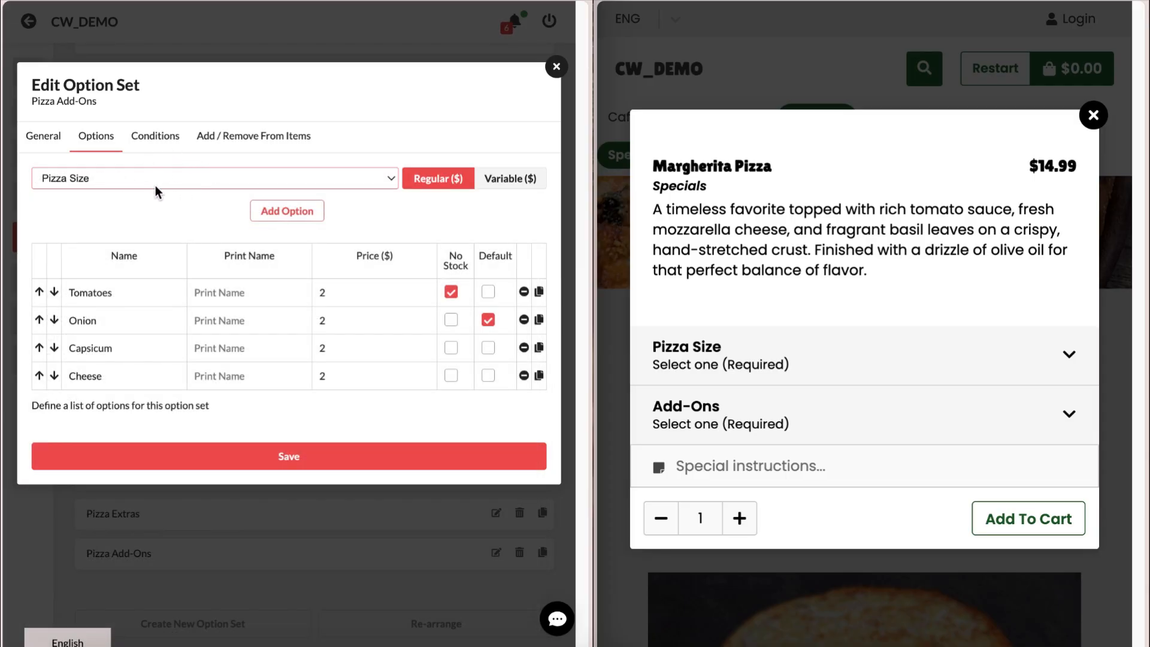
left_click(495, 180)
left_click(252, 294)
type("1")
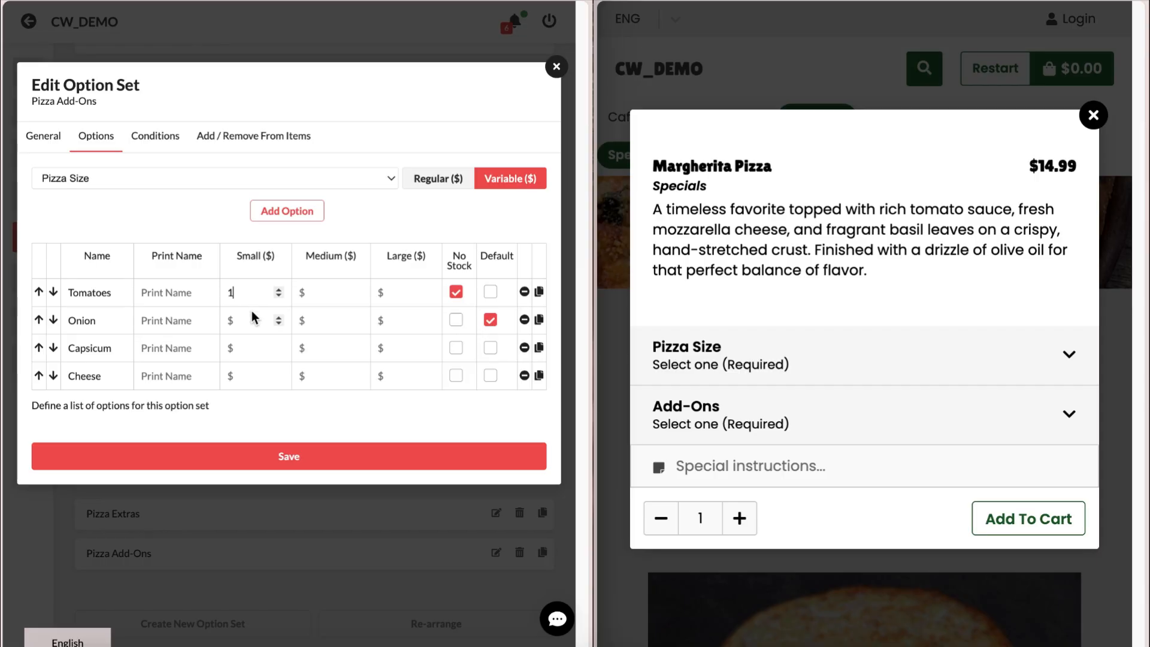
left_click(256, 319)
type("1")
left_click(253, 348)
type("1")
left_click(254, 374)
type("1")
- Set the Medium price of Tomatoes, Onion, Capsicum and Cheese to 2
left_click(335, 296)
type("2")
left_click(335, 321)
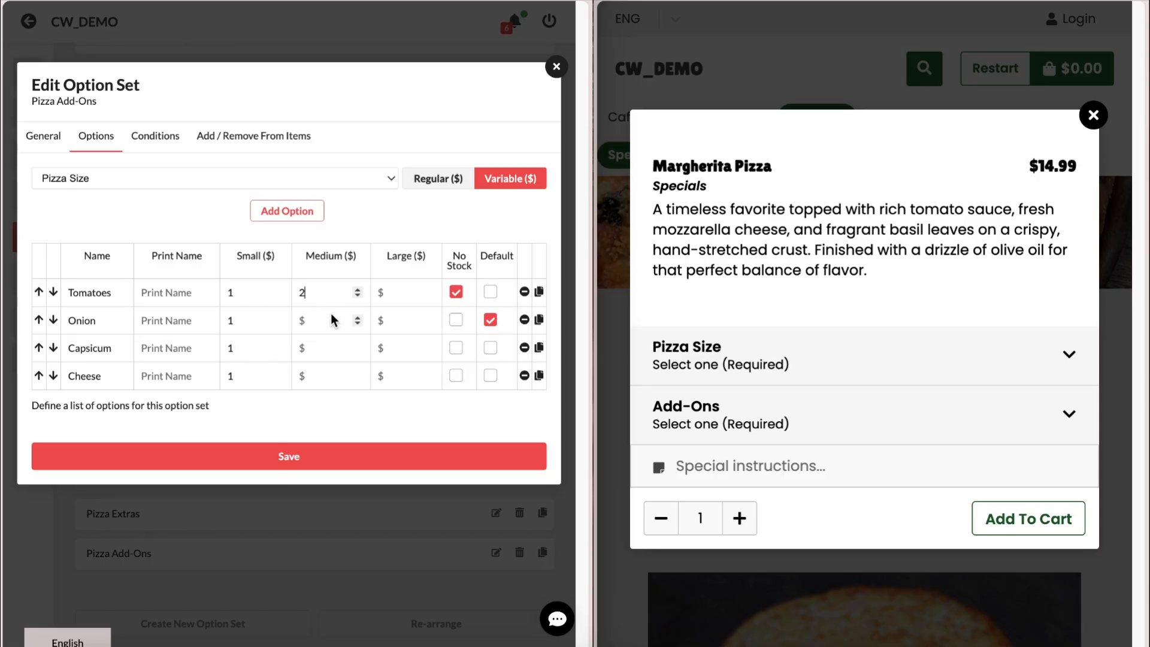
type("22")
left_click(329, 375)
type("2")
- Set the Large price of all four options to 3 and save the option set
left_click(420, 294)
type("3")
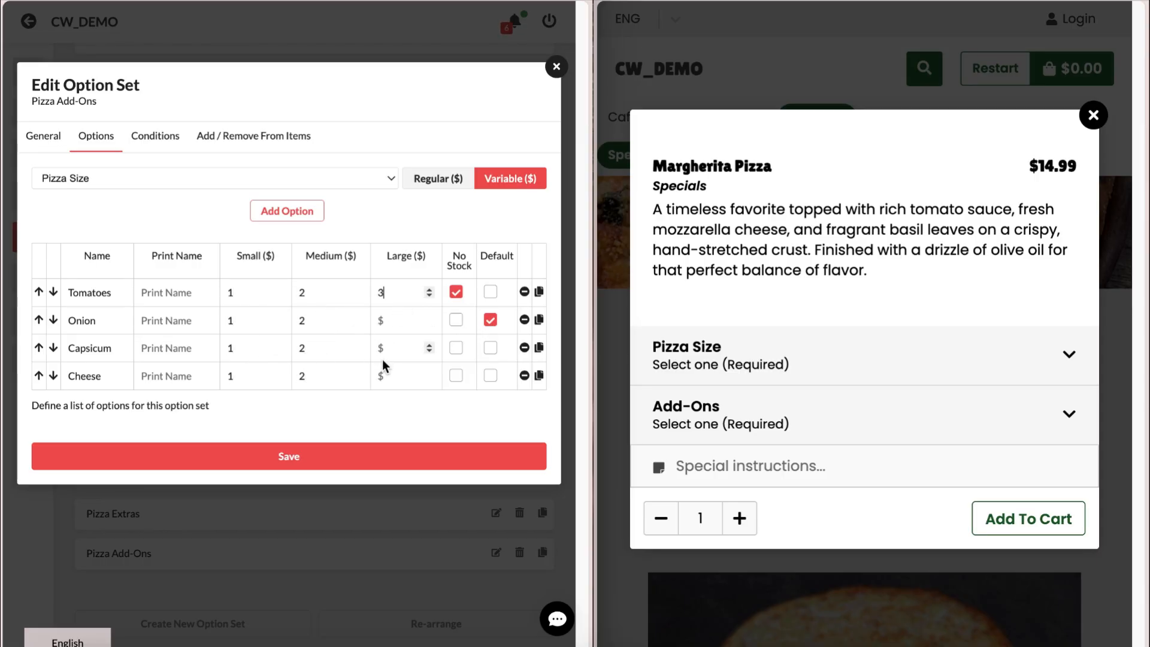
type("3")
left_click(394, 357)
type("3")
left_click(398, 371)
type("3")
left_click(366, 450)
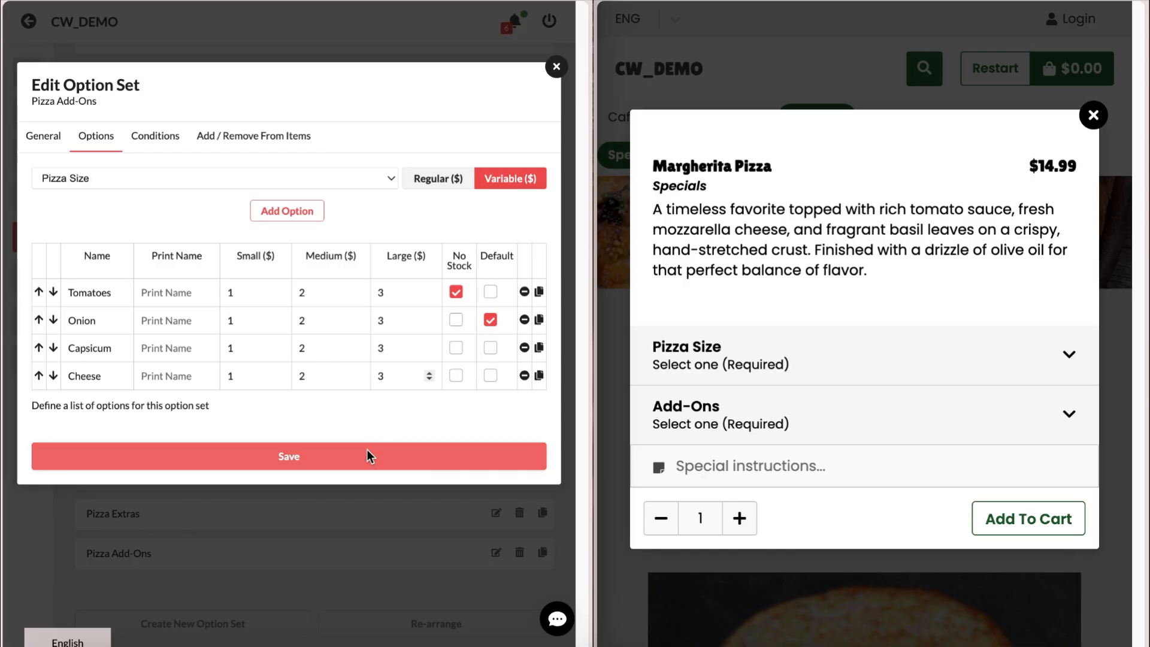
- Reload the storefront without reloading the option set editor, and show the Margherita Pizza's size choices
key("super+r")
left_click(449, 221)
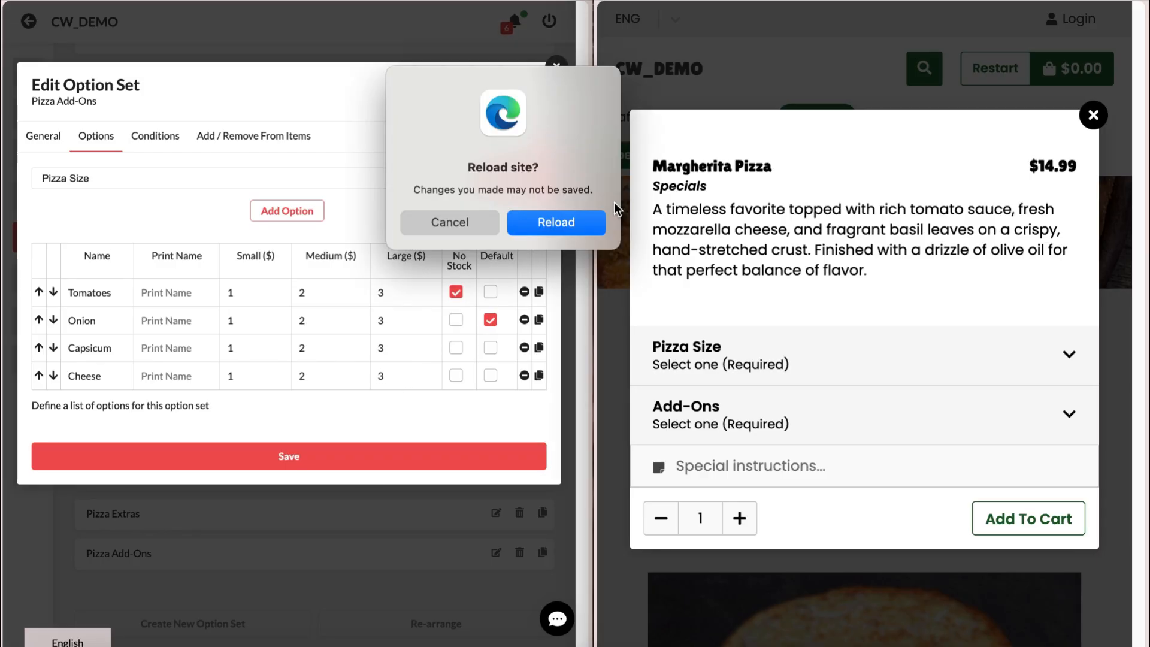
left_click(890, 182)
key("super+r")
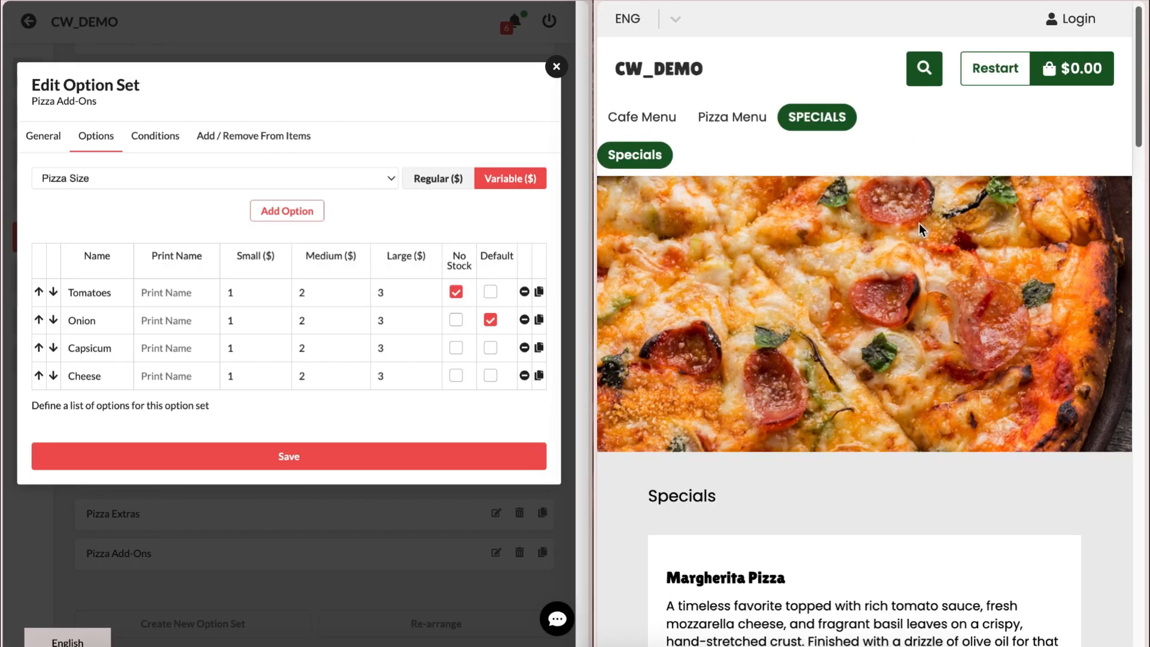
left_click(803, 573)
left_click(982, 373)
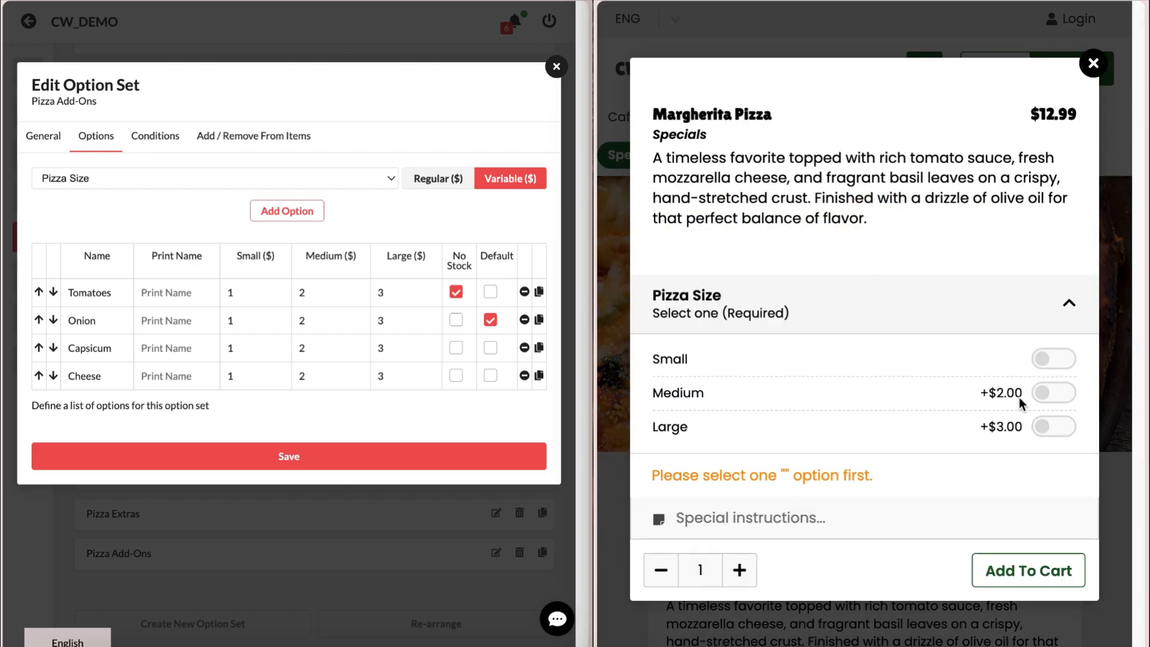
- Compare the Margherita Pizza's add-on prices by choosing the Small, Medium and Large sizes in turn
left_click(1048, 359)
left_click(1006, 475)
scroll(993, 429, "down", 3)
left_click(1046, 251)
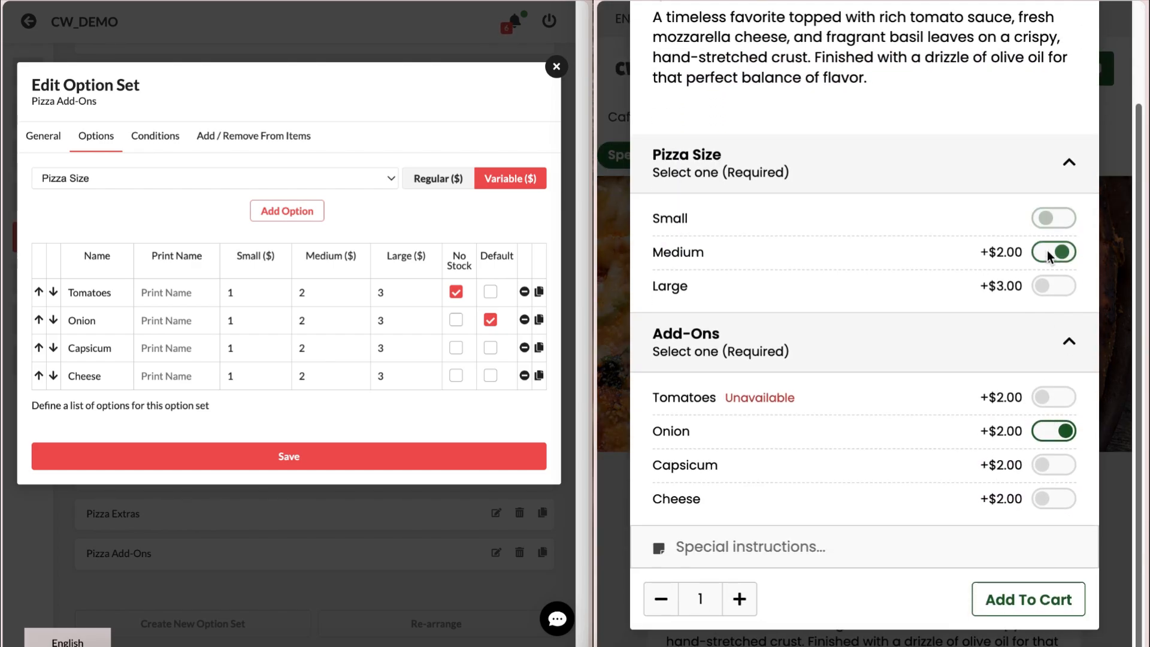
left_click(1051, 286)
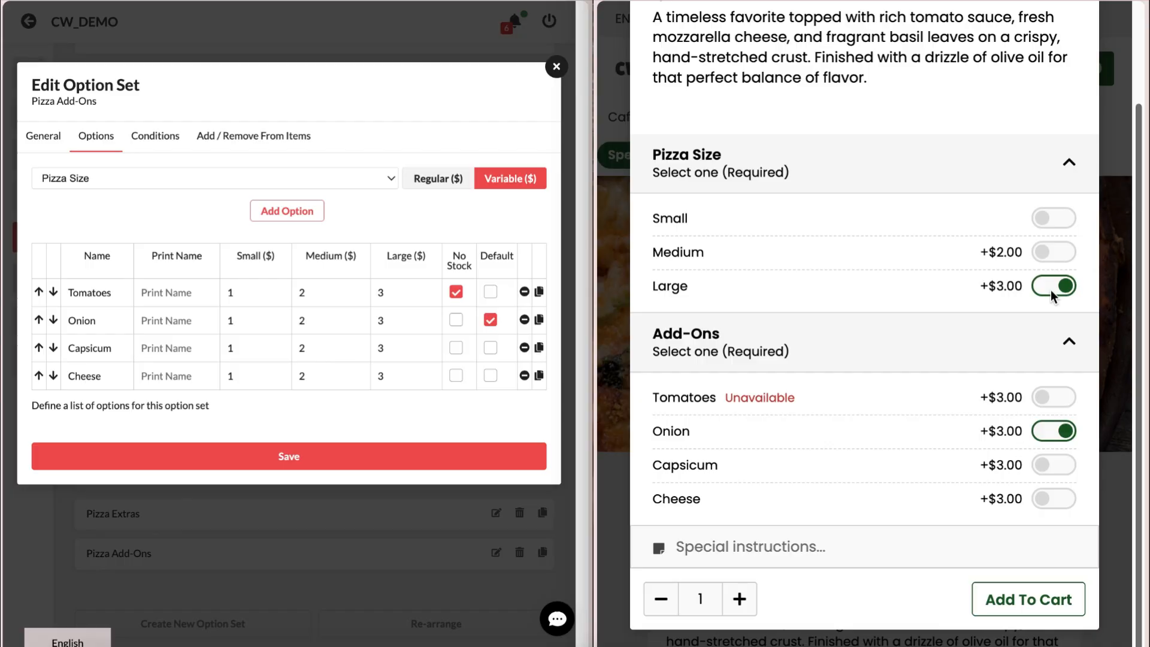
- Enable Select Multiple and Enable Option Quantity in the conditions of the Pizza Add-Ons set, leaving Required off
left_click(157, 140)
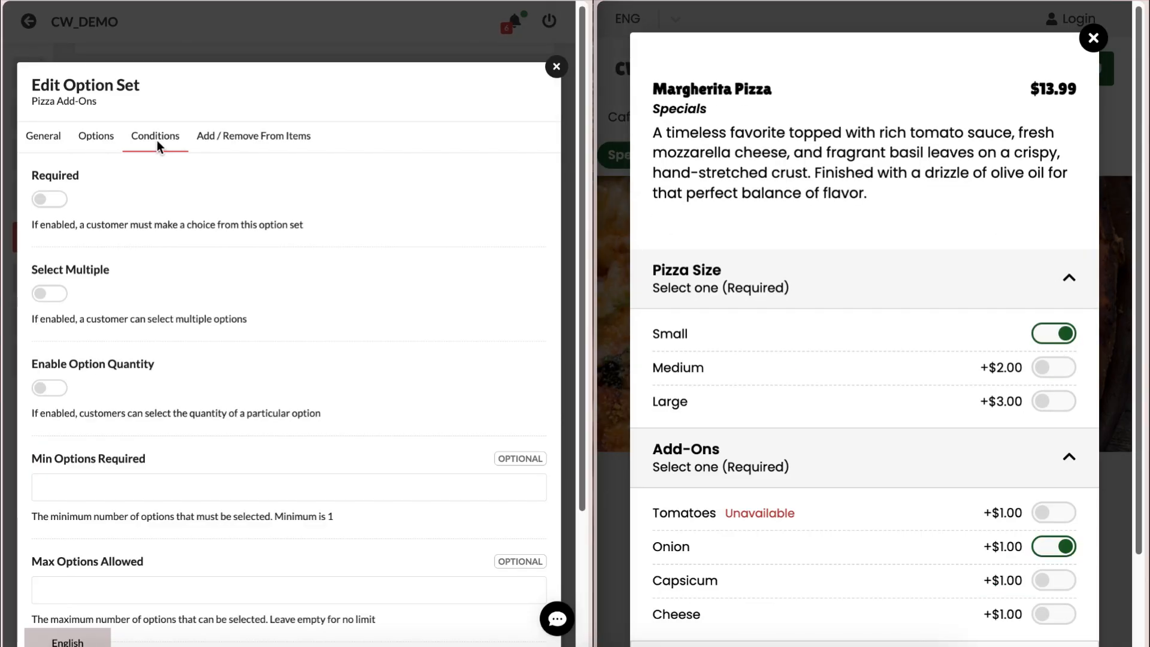
left_click(48, 199)
left_click(60, 295)
scroll(56, 310, "down", 1)
left_click(54, 329)
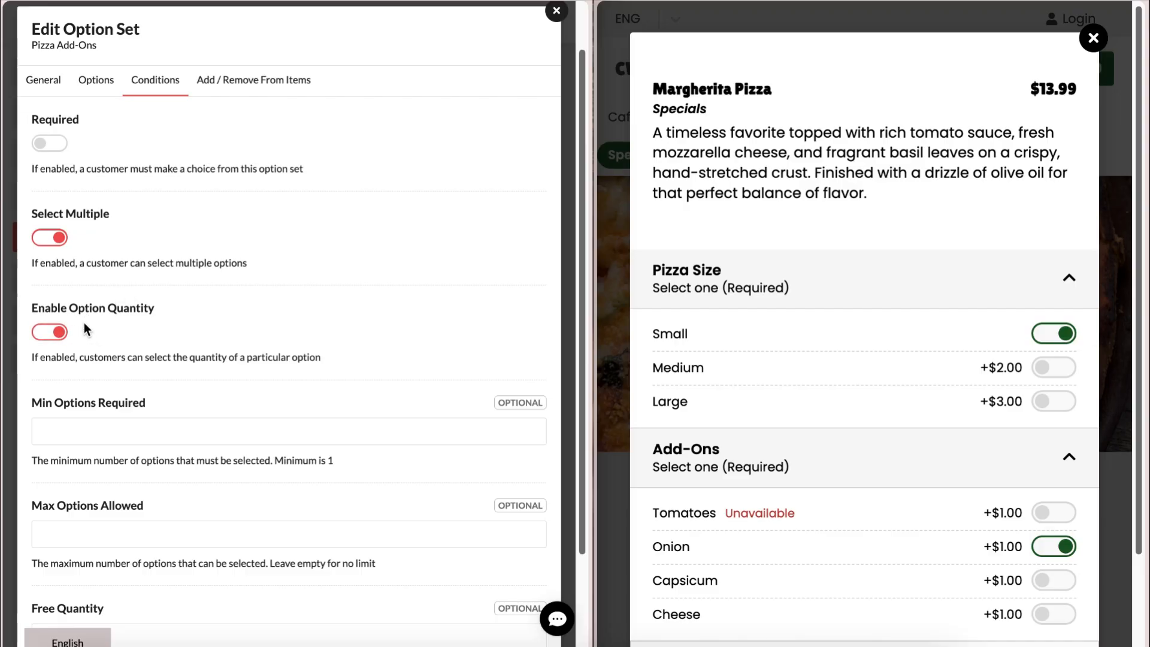
- Set the minimum options required to 1 and the maximum options allowed to 2
scroll(63, 360, "down", 1)
left_click(69, 394)
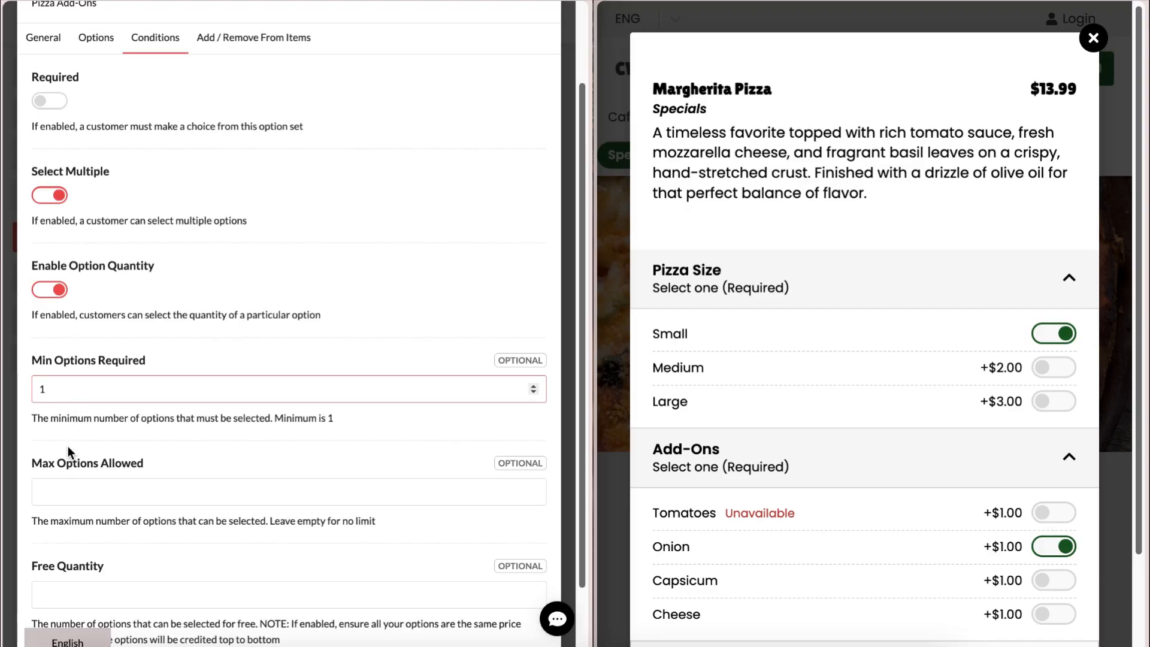
left_click(66, 490)
type("2")
scroll(90, 462, "down", 1)
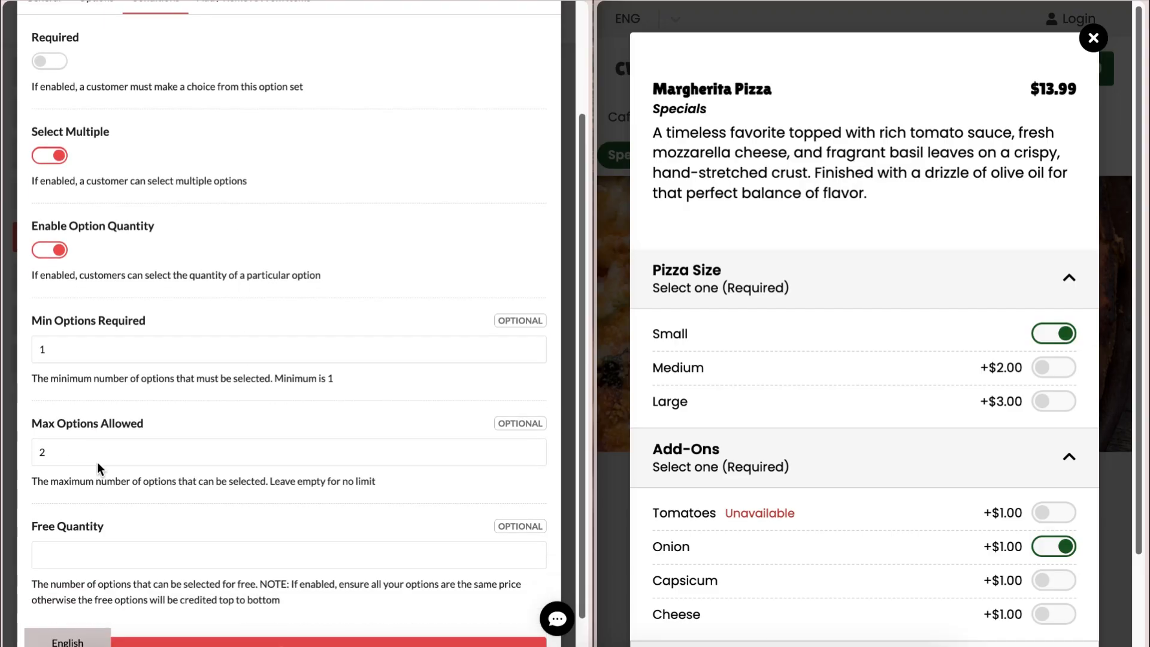
- Assign the option set to Margherita Pizza in the Specials category under SPECIALS and save it
scroll(97, 463, "up", 3)
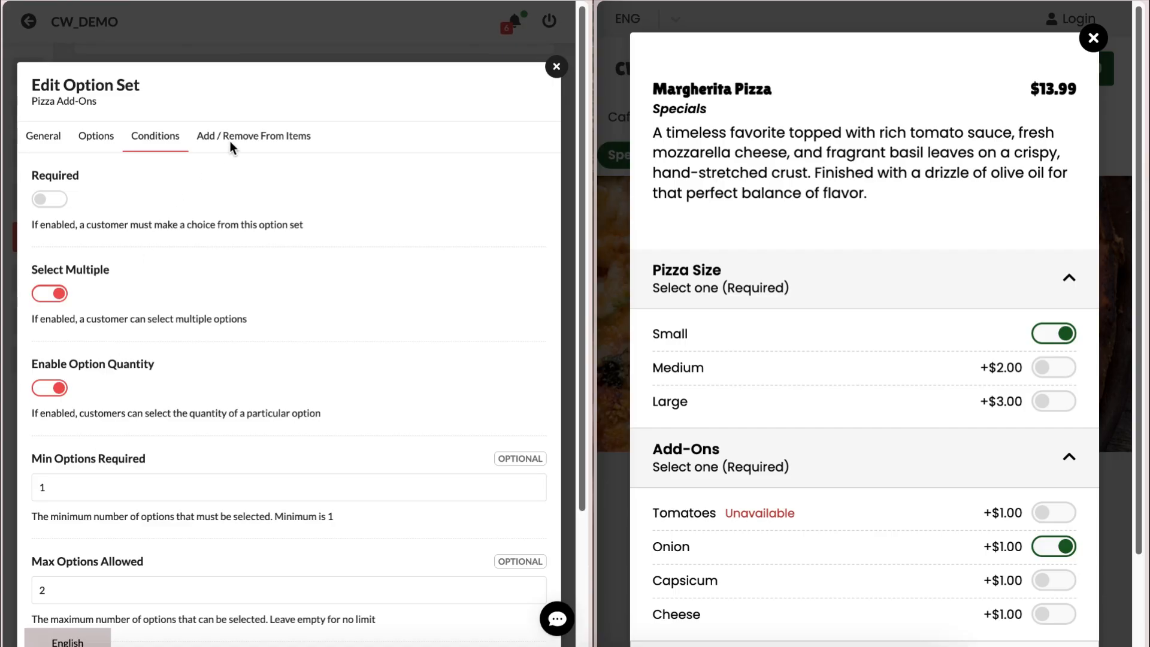
scroll(220, 276, "down", 1)
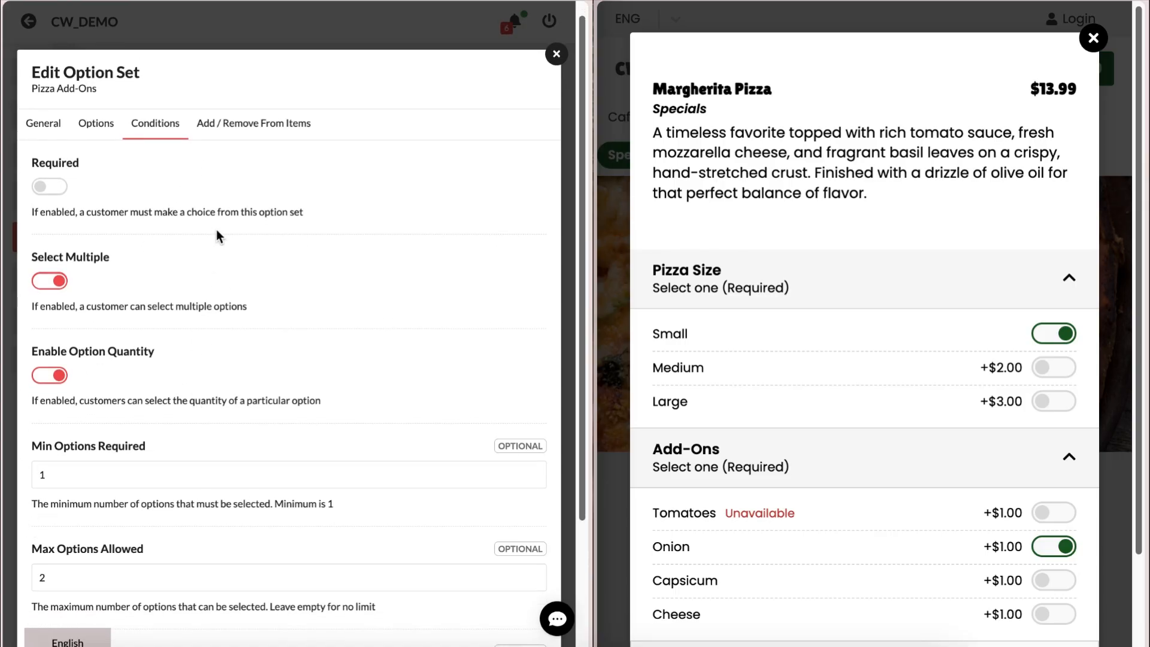
left_click(216, 133)
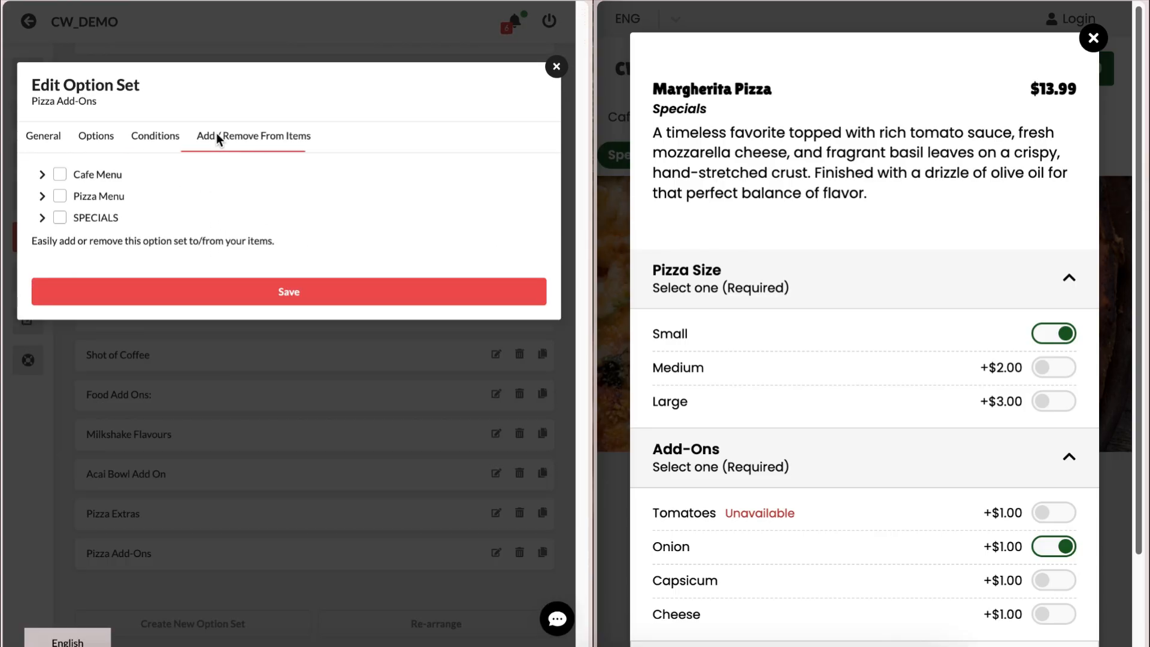
left_click(41, 219)
left_click(49, 240)
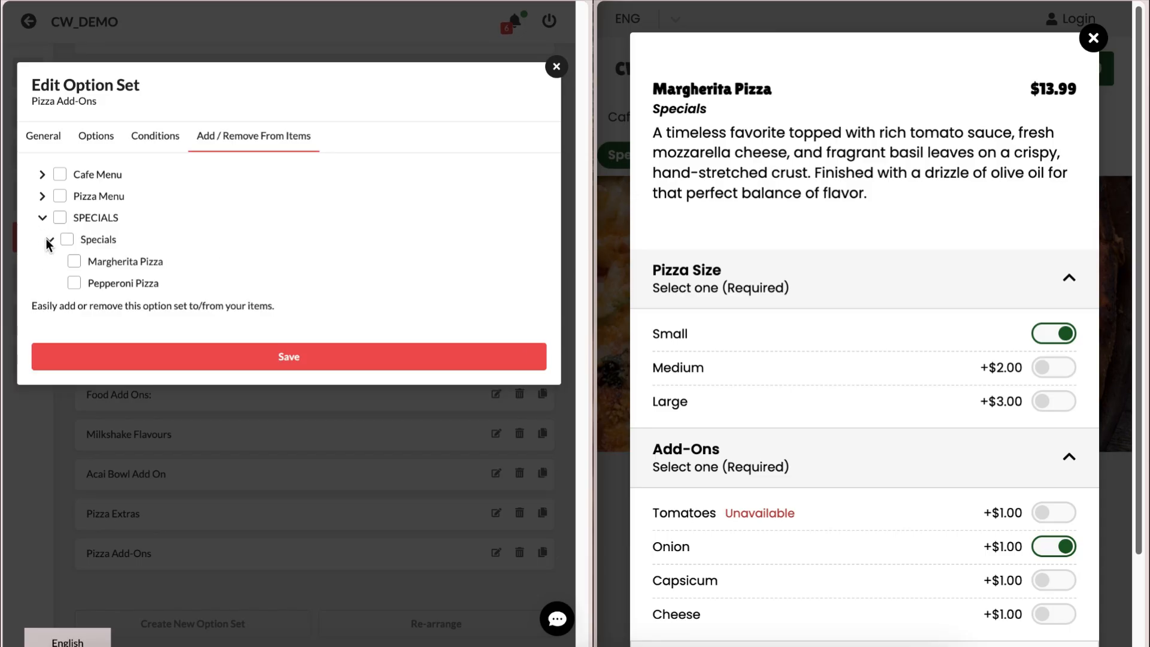
left_click(75, 262)
left_click(164, 358)
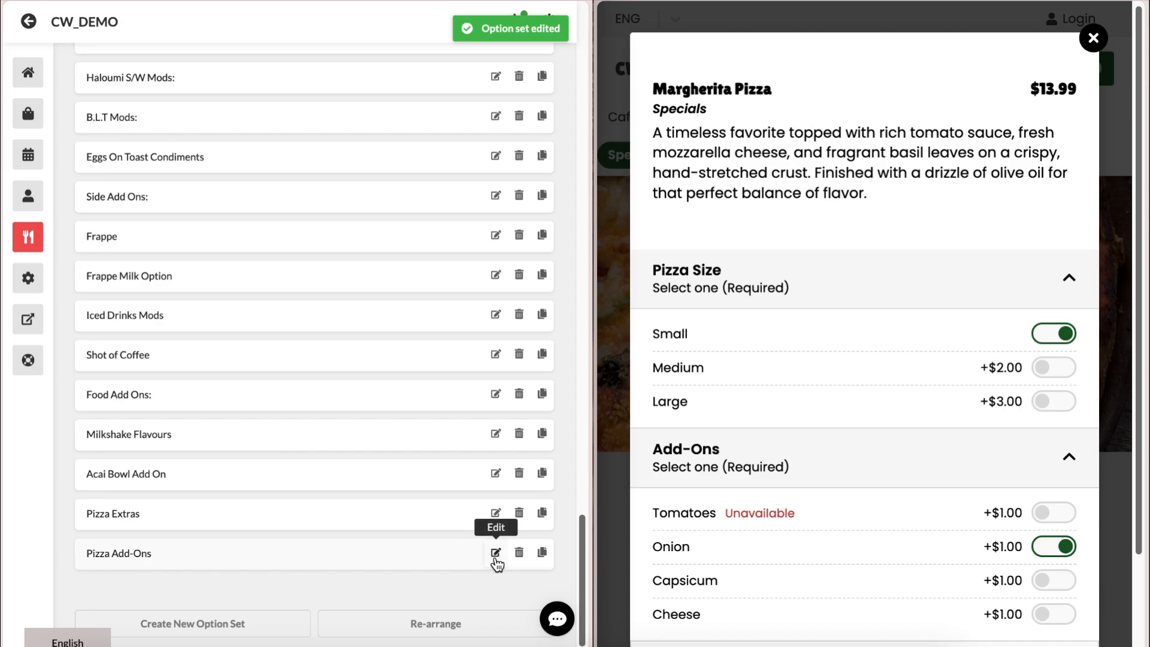
- Reload the storefront, select the Small size for the Margherita Pizza and expand its Add-Ons
left_click(672, 26)
left_click(689, 0)
left_click(564, 220)
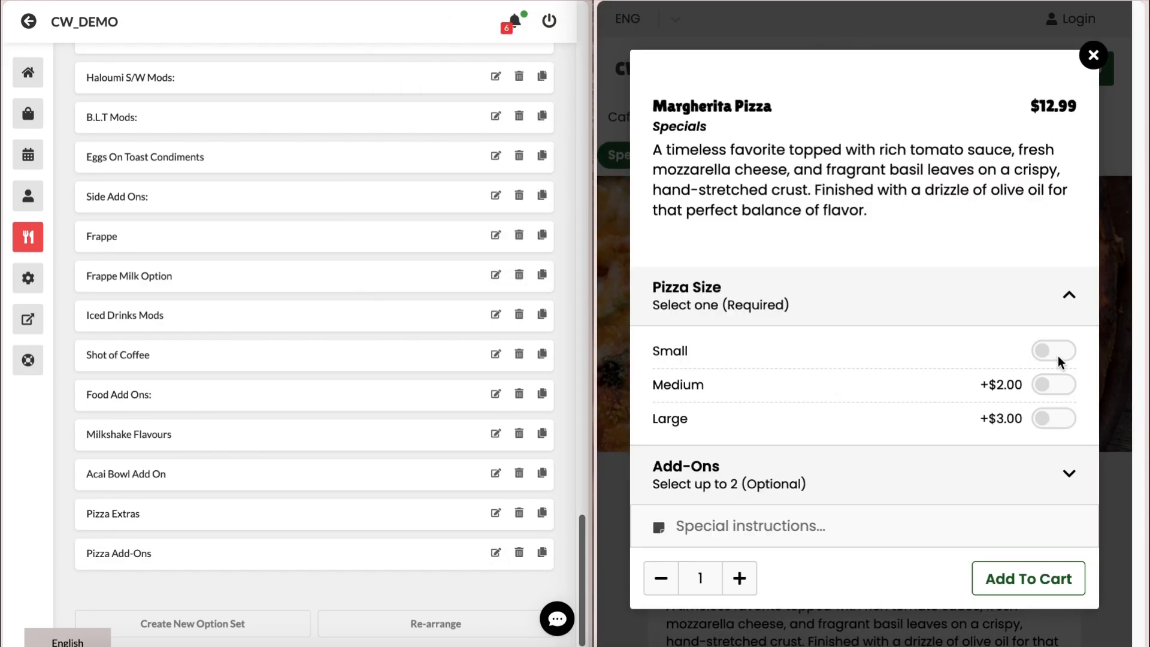
left_click(1055, 354)
left_click(1042, 469)
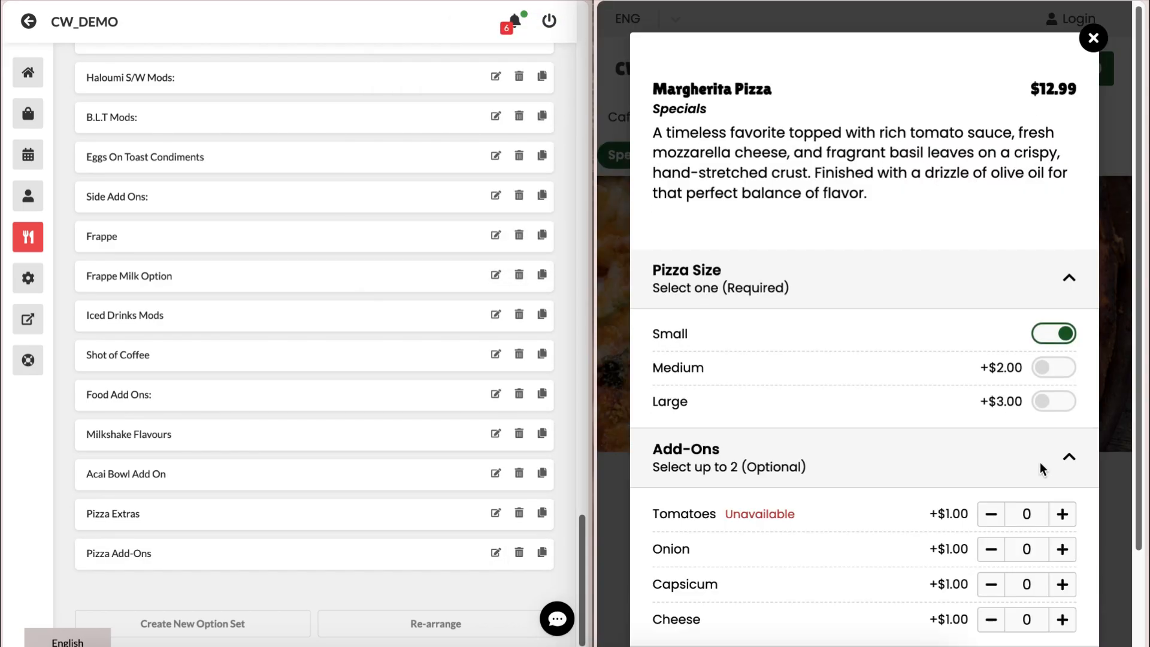
- Check the add-on prices for the Medium, Large and Small sizes and the selection rule under the Add-Ons heading
scroll(1042, 469, "down", 2)
left_click(1053, 267)
left_click(1053, 301)
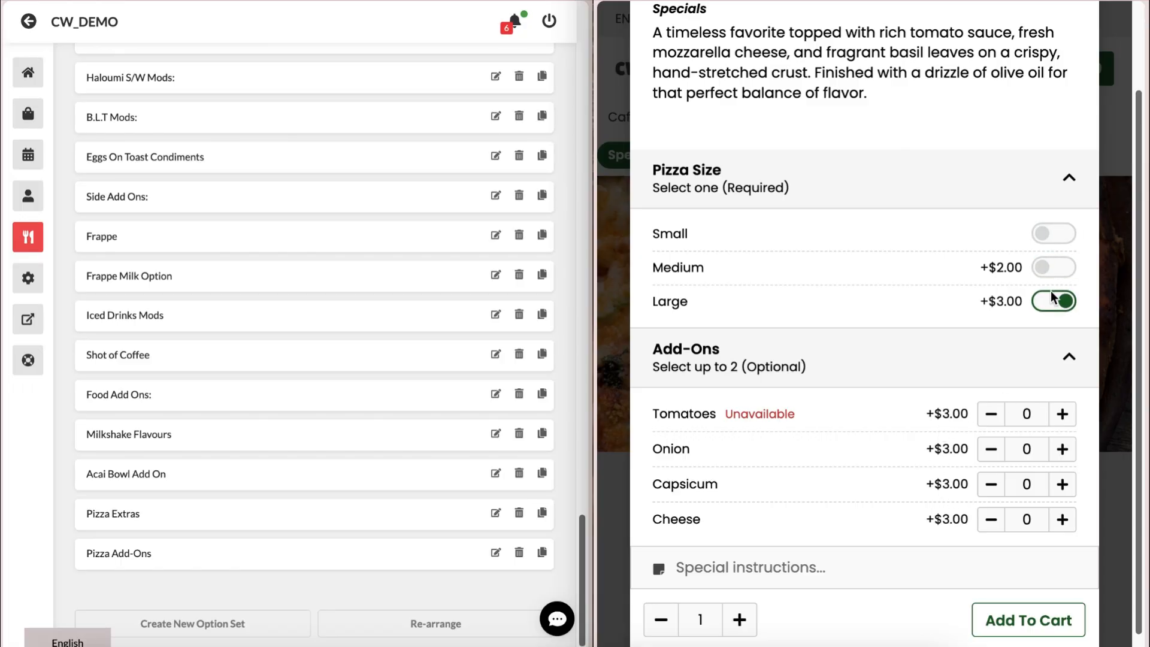
left_click(1053, 301)
left_click(1053, 234)
left_click_drag(744, 367, 815, 368)
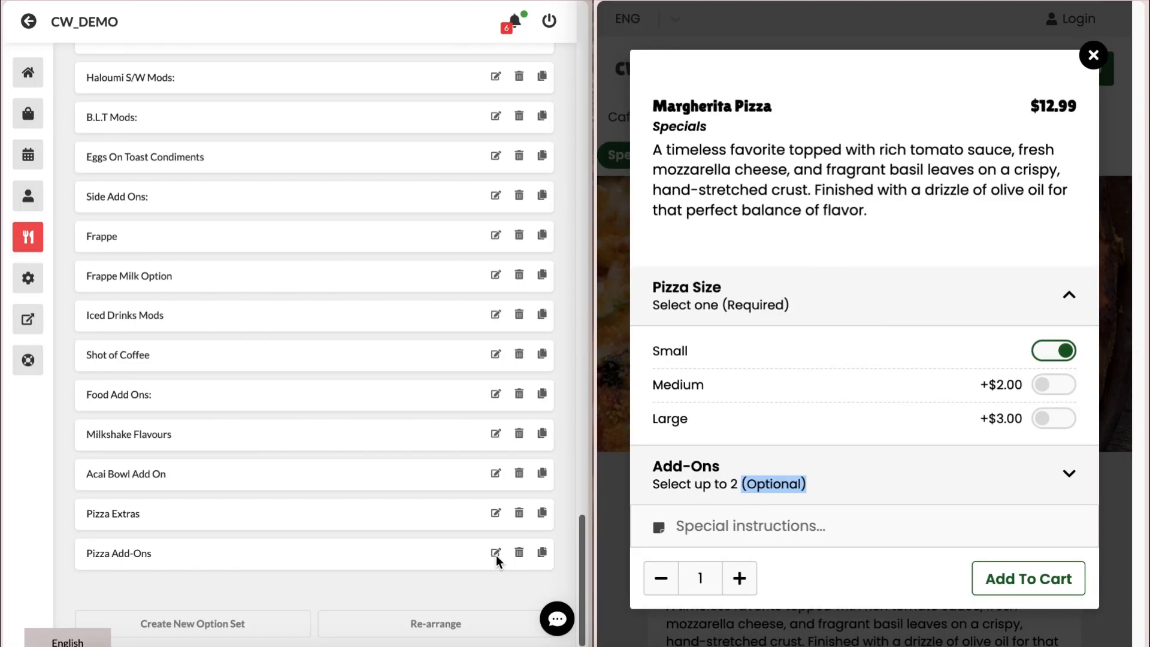
- Compare the conditions of the Pizza Add-Ons option set with the expanded Add-Ons section of the Margherita Pizza in the storefront
left_click(495, 552)
left_click(155, 135)
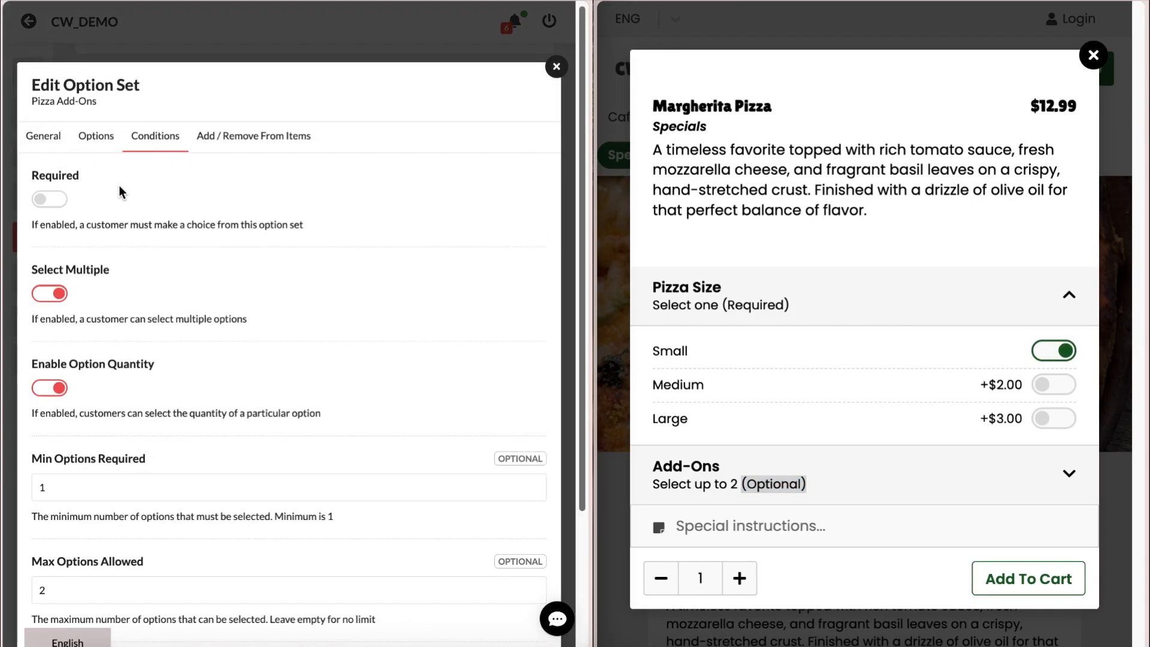
left_click(757, 487)
scroll(814, 500, "down", 2)
scroll(76, 329, "down", 2)
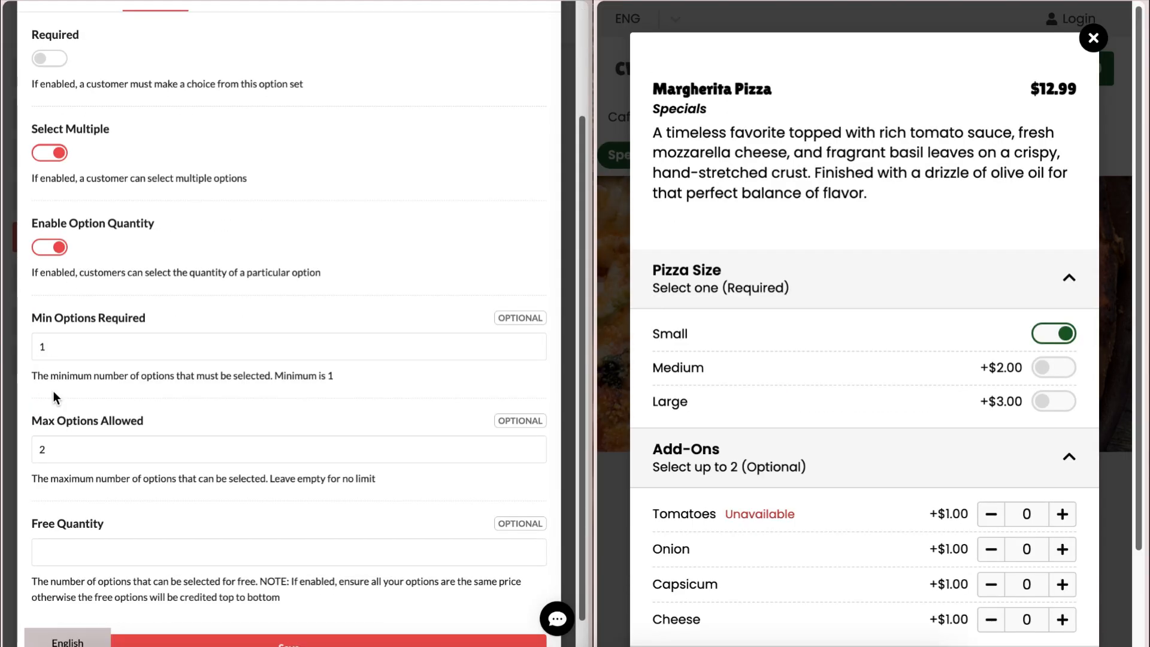
scroll(1039, 515, "down", 1)
- Select 1 Onion and 2 Capsicum for the small Margherita Pizza and try to add it to the cart
left_click(1062, 516)
left_click(1063, 552)
left_click(1063, 554)
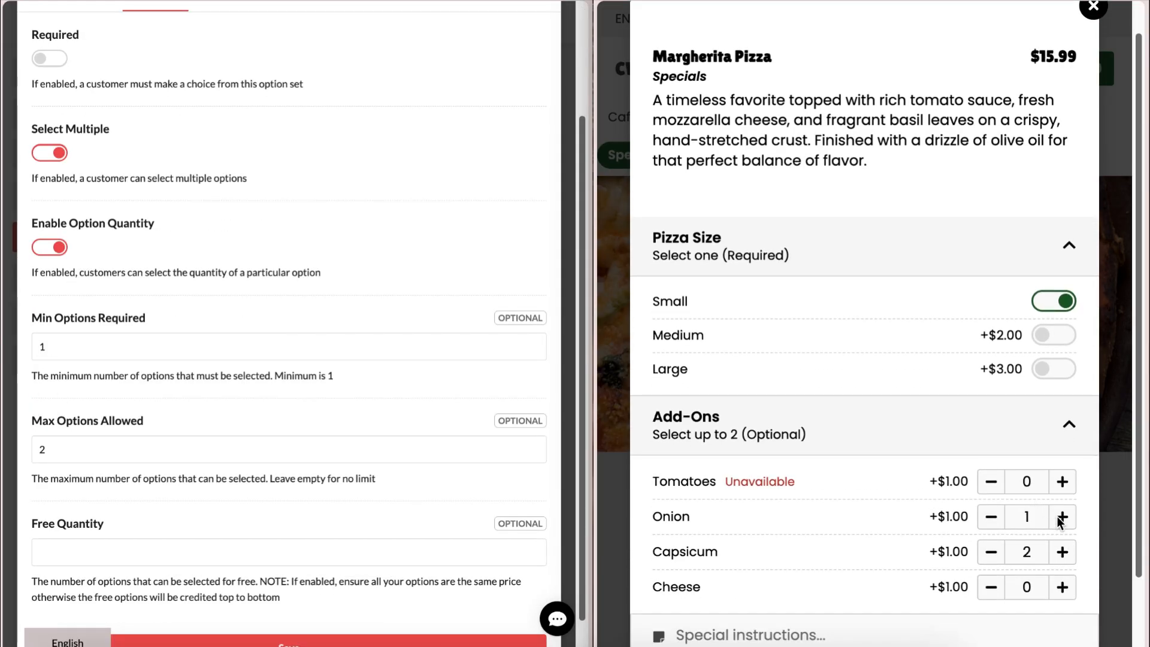
left_click(1064, 555)
scroll(991, 533, "down", 1)
left_click(991, 533)
scroll(958, 527, "down", 1)
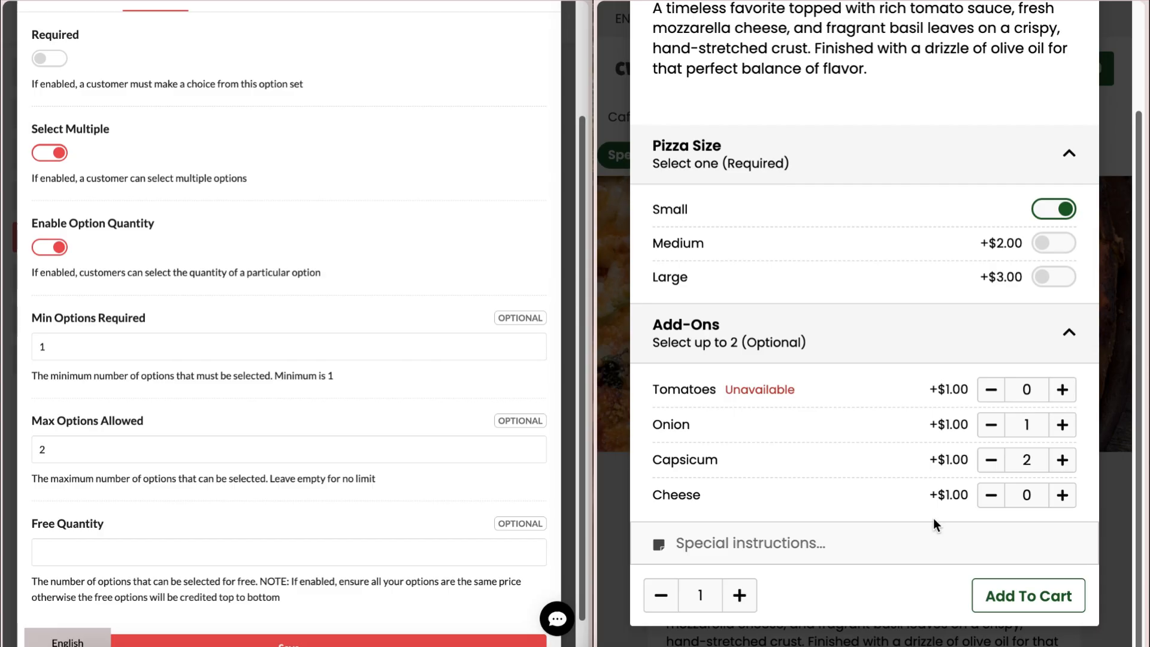
left_click(994, 593)
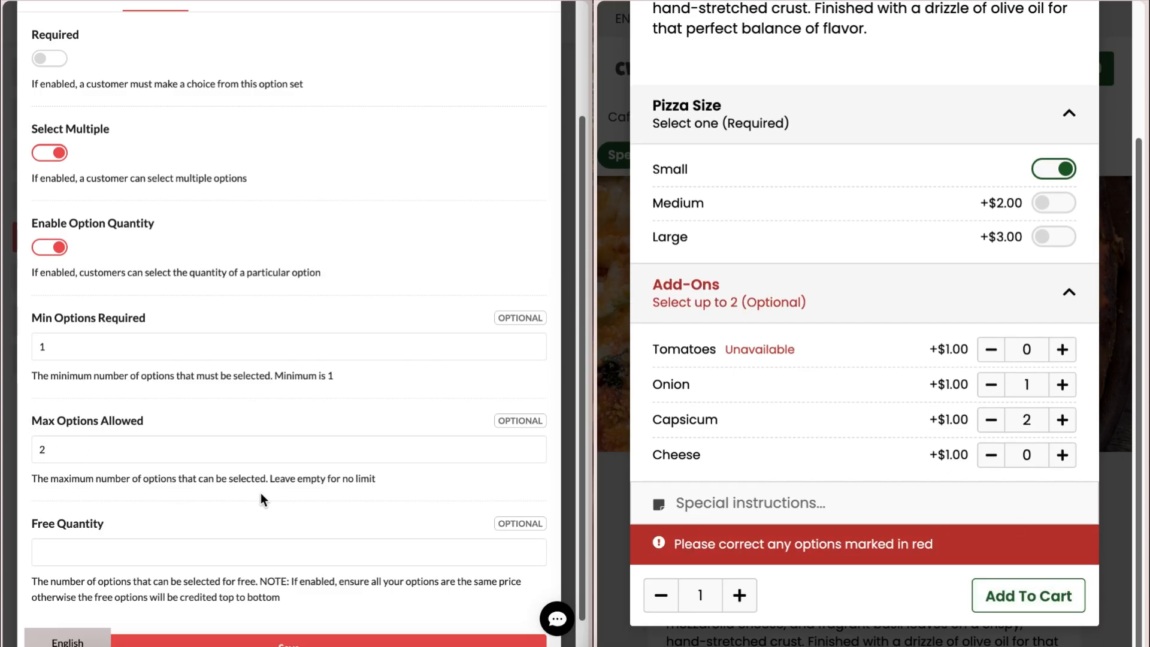
- Reduce the Capsicum quantity by one and add the Margherita Pizza to the cart
left_click(991, 424)
left_click(1000, 597)
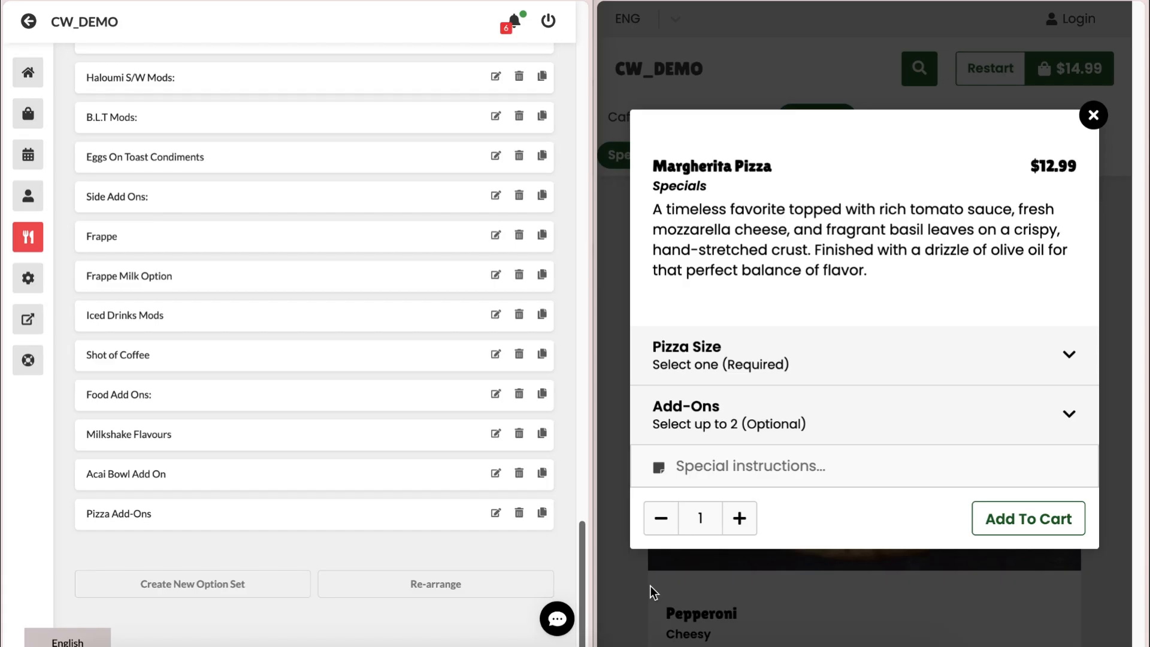
- Start a new option set of type Pizza named "Pizza Toppings" with the display name "Toppings"
double_click(214, 588)
left_click(166, 200)
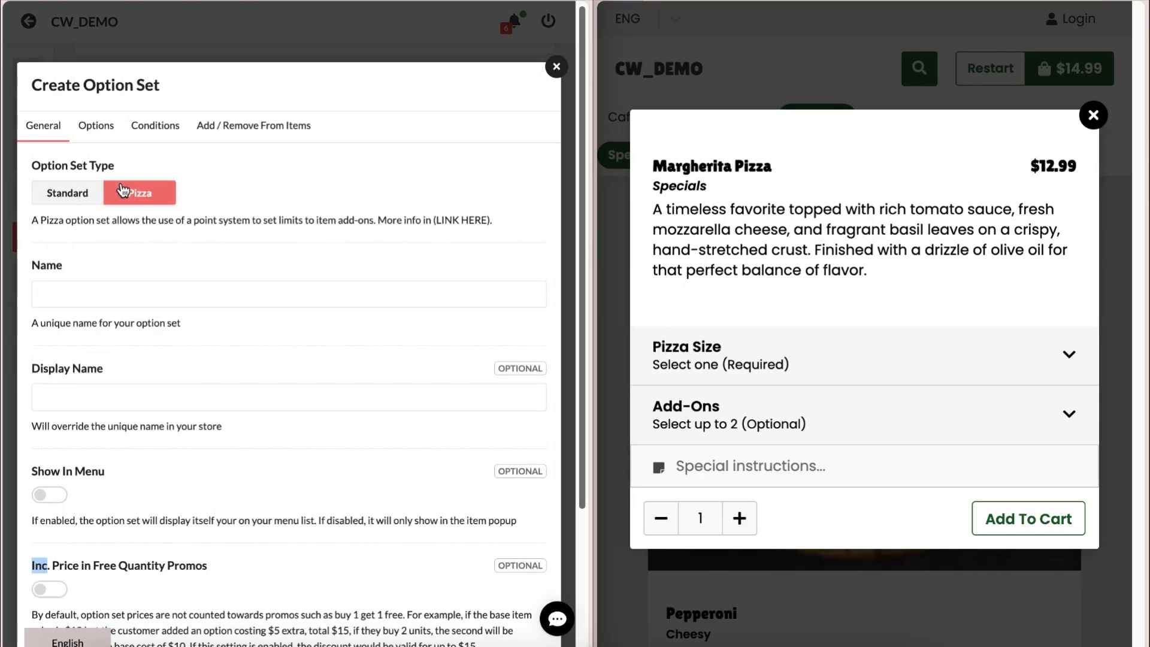
left_click(149, 284)
type("Pizza")
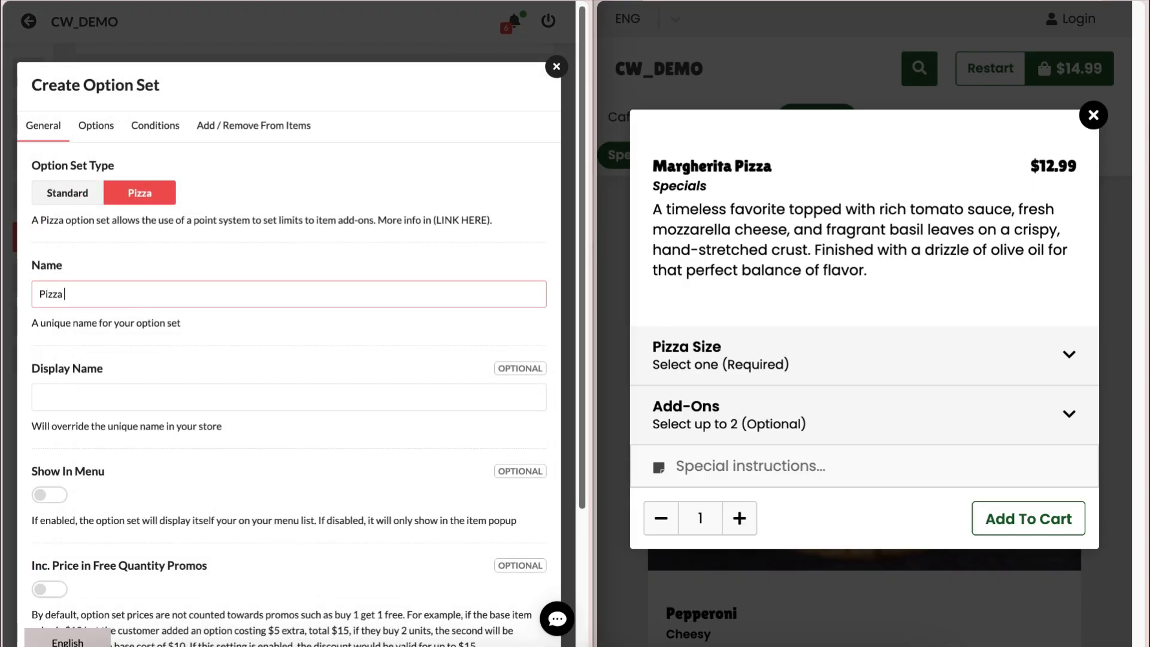
type(" Toppings")
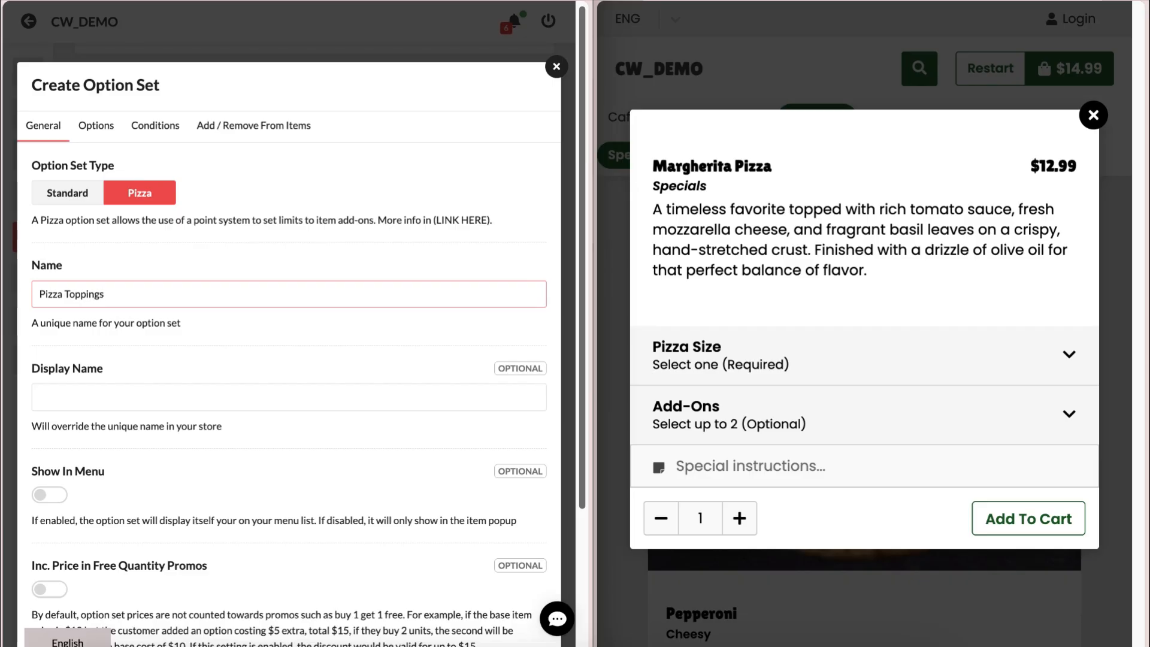
left_click(124, 388)
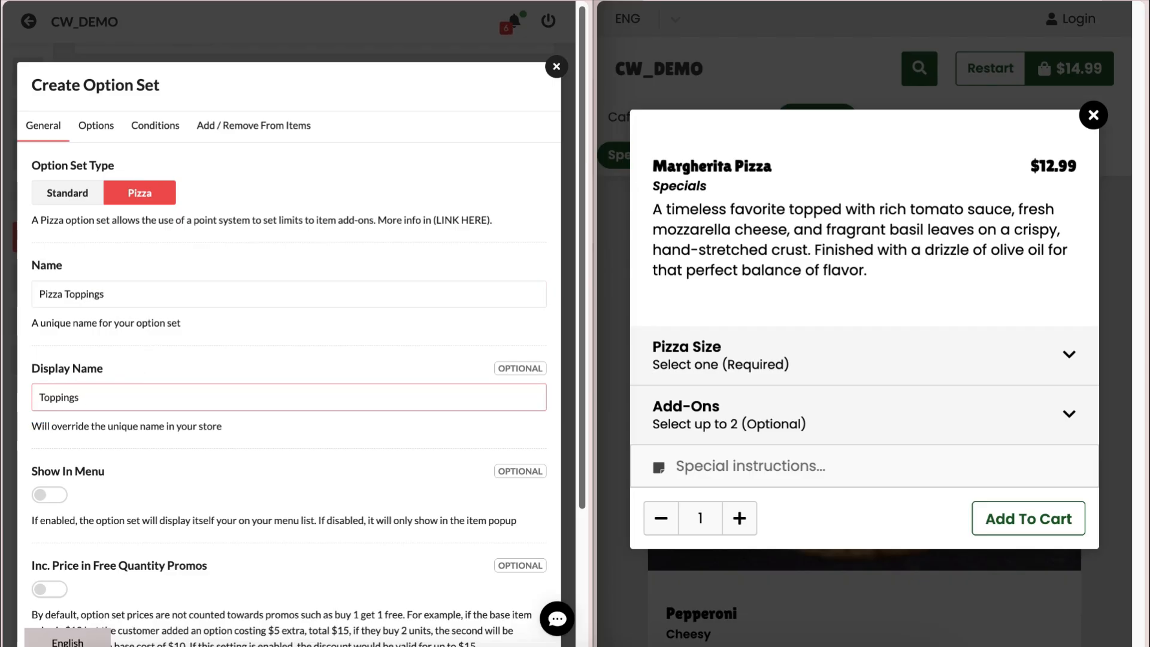
left_click(143, 361)
scroll(143, 361, "down", 3)
left_click(47, 333)
left_click(47, 333)
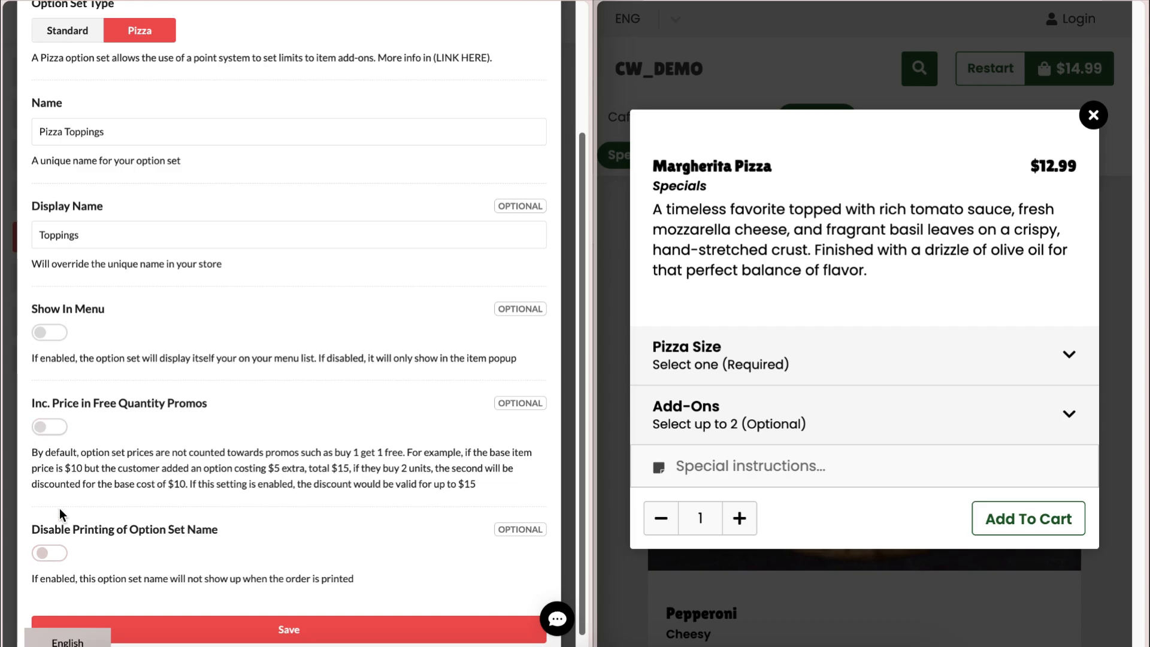
scroll(60, 514, "up", 3)
- Add the four options Tomatoes, Onions, Capsicum and Cheese to the option set
left_click(98, 127)
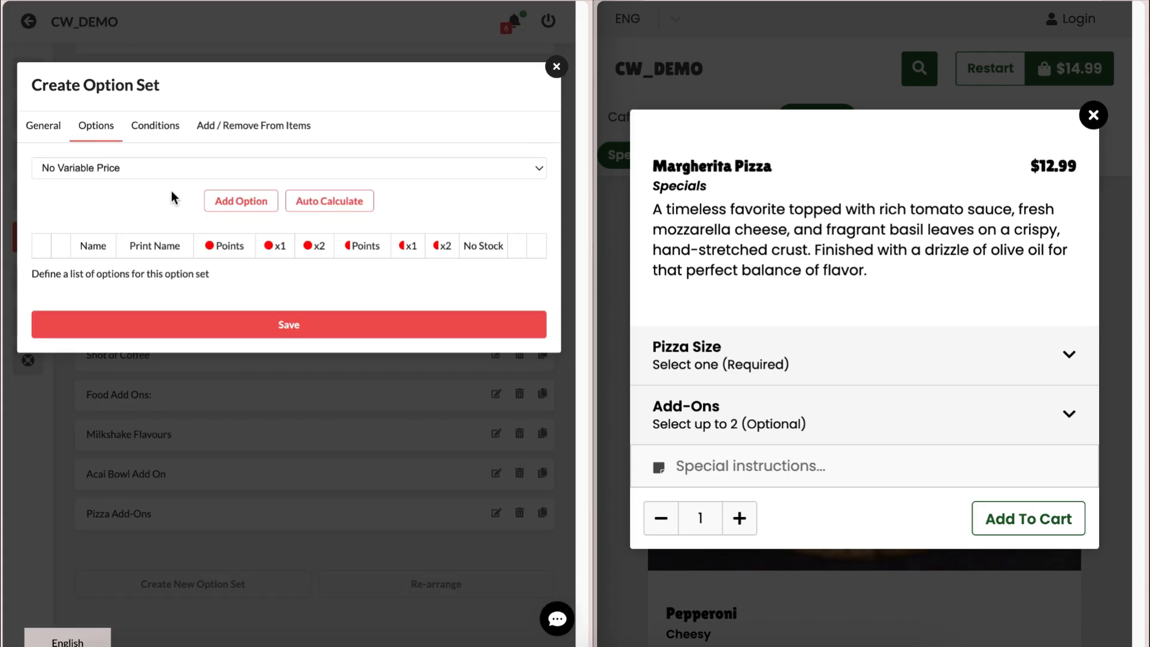
left_click(220, 203)
left_click(220, 204)
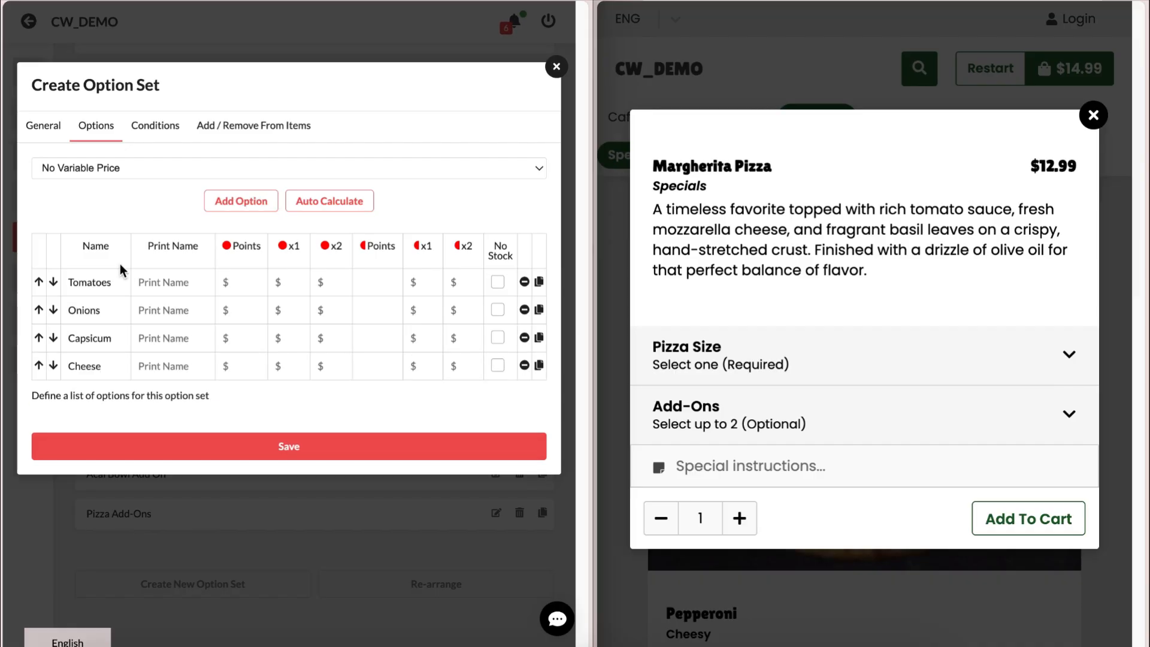
- Set the whole-pizza points to 1 for Tomatoes, Onions, Capsicum and Cheese
left_click(235, 289)
left_click(227, 318)
type("1")
left_click(229, 333)
type("1")
left_click(231, 362)
type("1")
- Set the half-pizza points to 0.5 for all four toppings
left_click(390, 280)
left_click(391, 307)
left_click(390, 335)
left_click(390, 363)
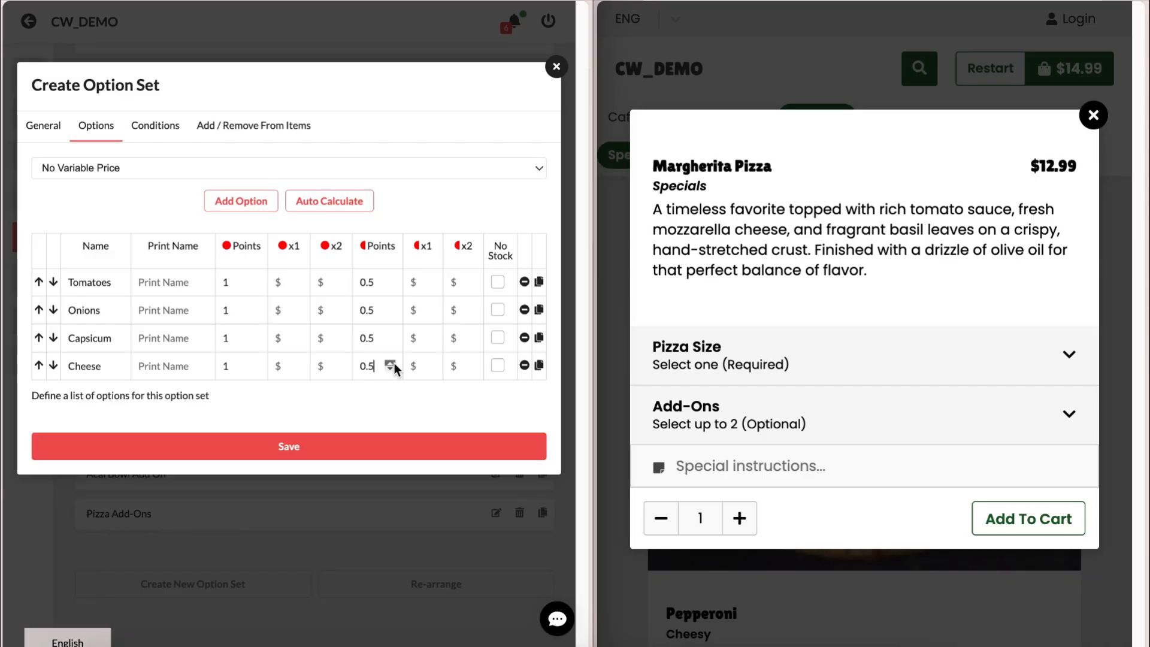
- Set the regular whole-pizza x1 price to $2 for all four toppings and auto-calculate their remaining prices
left_click(281, 282)
type("1")
left_click(279, 283)
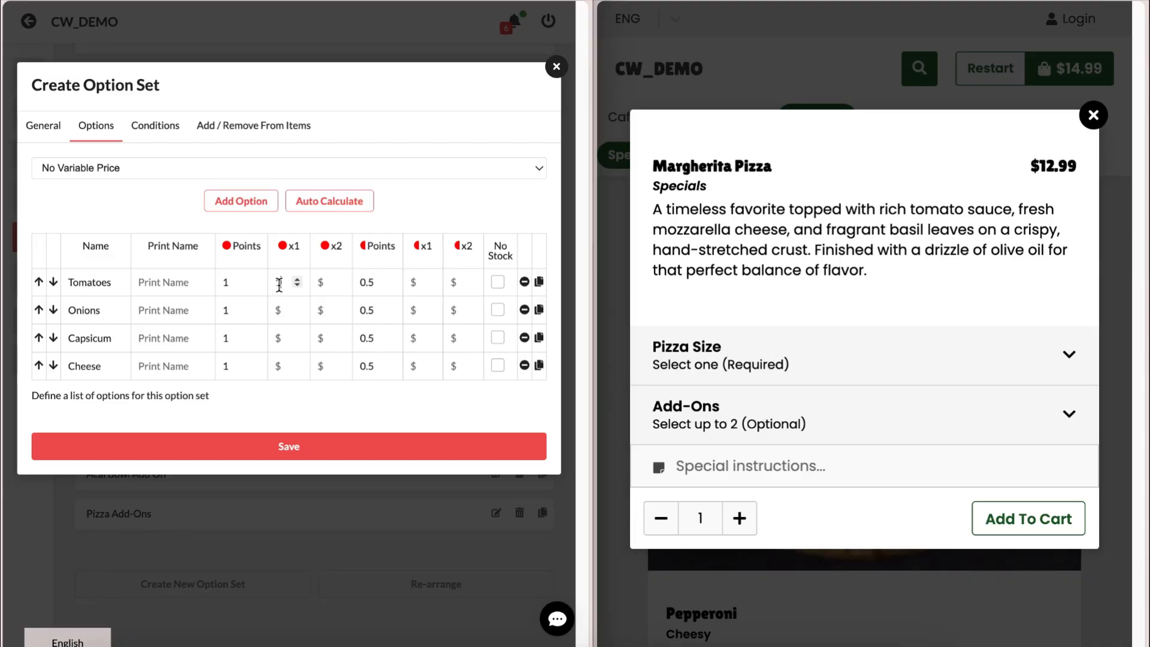
type("2")
left_click(280, 310)
type("2")
left_click(281, 338)
type("2")
left_click(281, 366)
type("2")
left_click(329, 201)
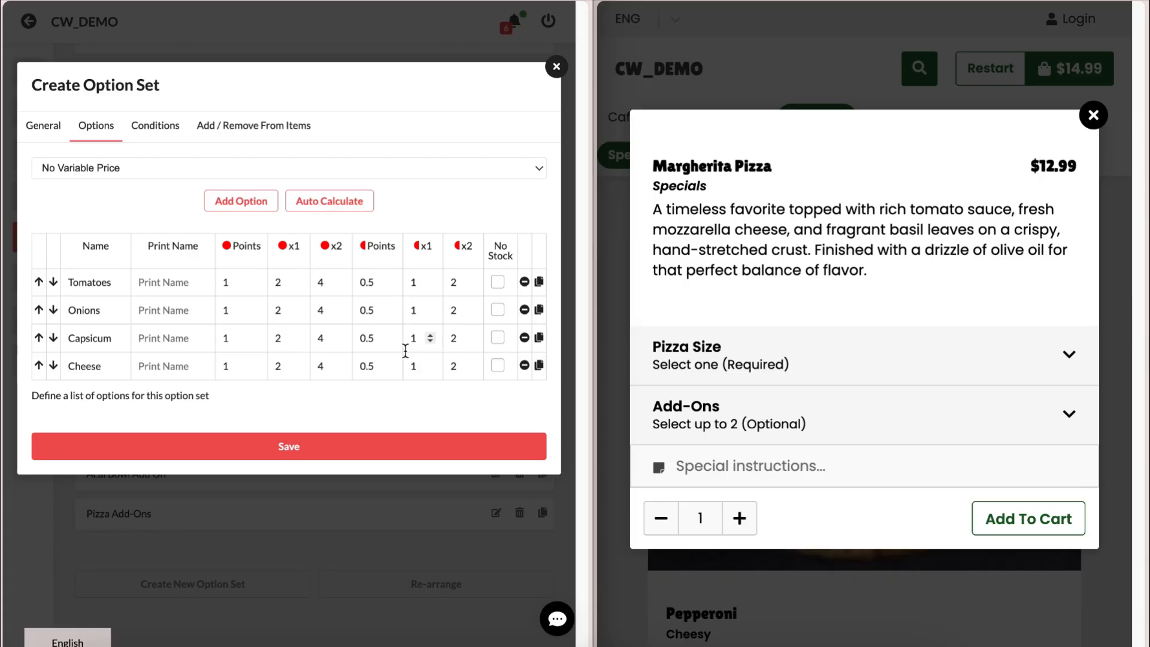
double_click(451, 282)
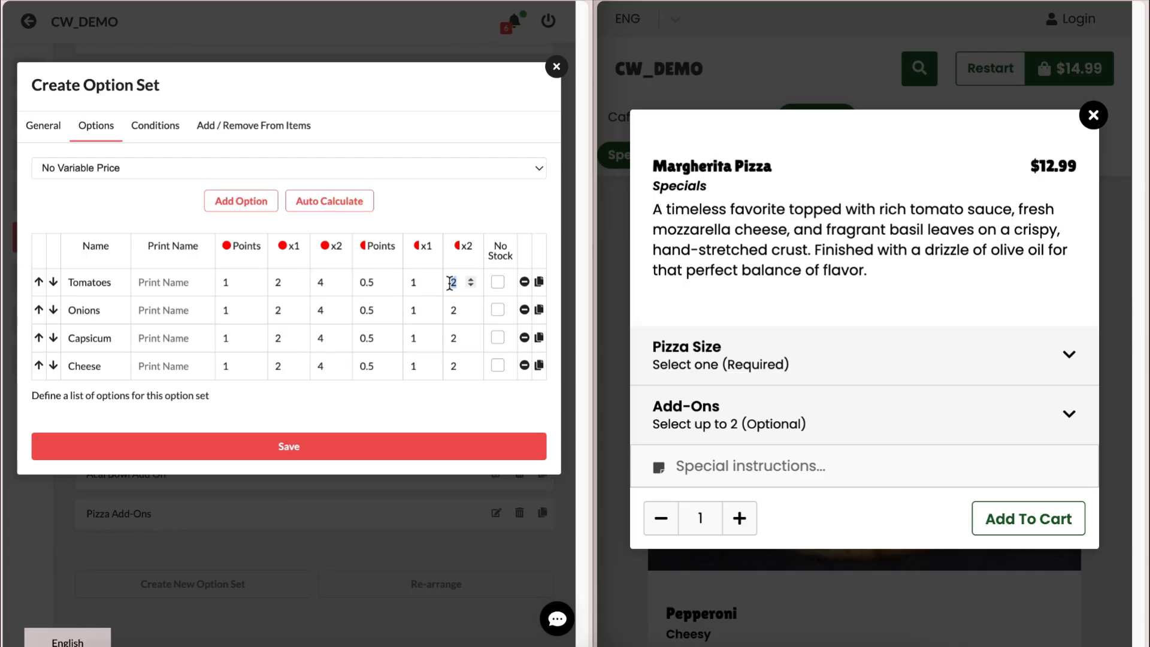
left_click(456, 252)
- Switch to variable pricing based on Pizza Size and set the Small whole-pizza x1 price to $2 for all four toppings
left_click(277, 160)
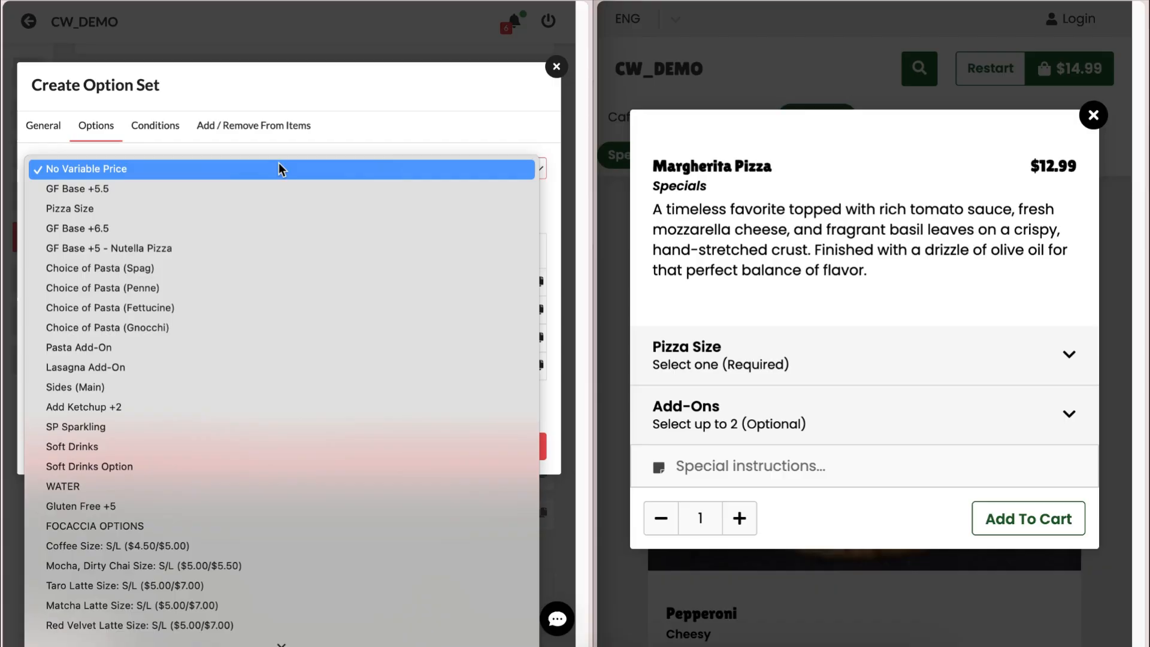
left_click(280, 208)
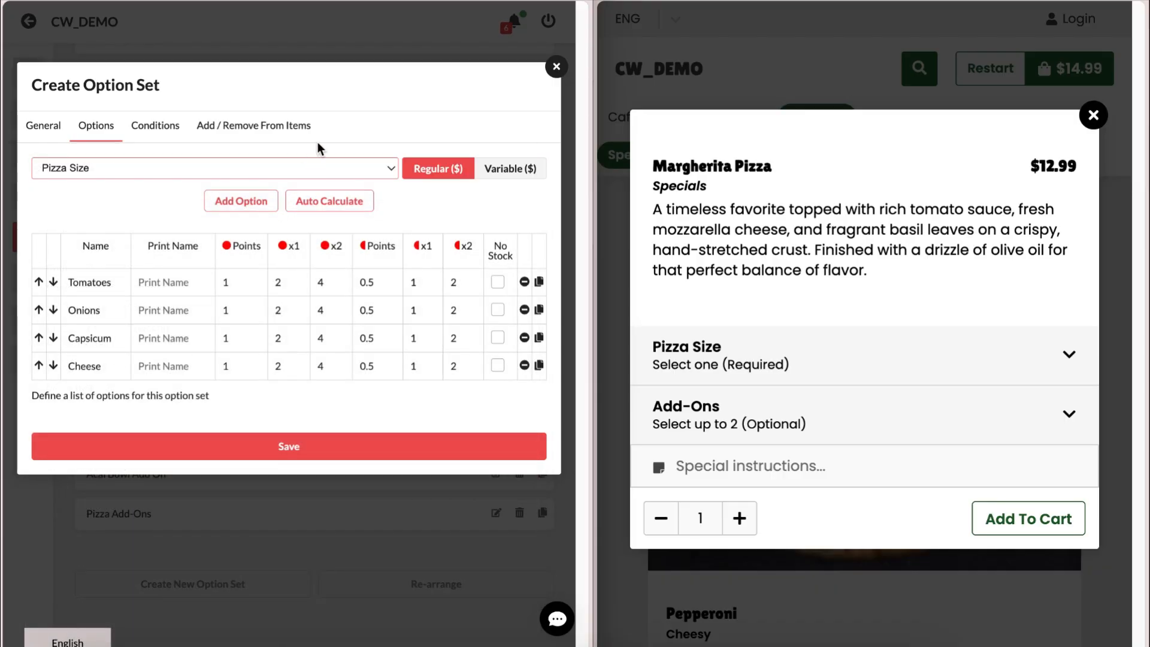
left_click(526, 172)
left_click(299, 310)
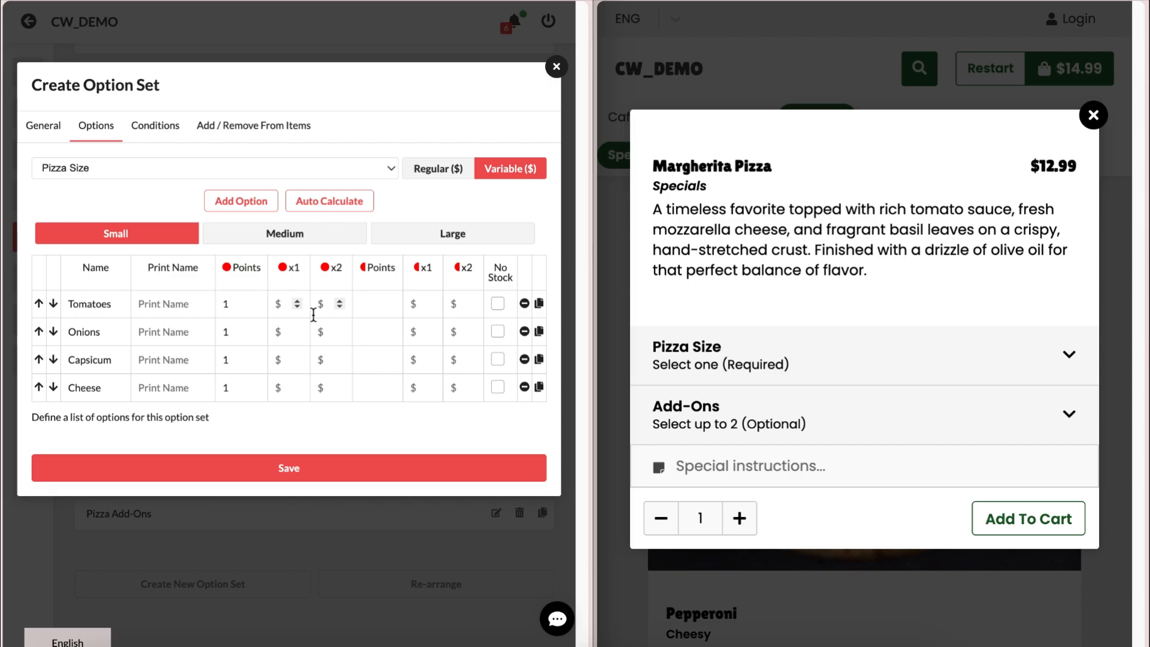
type("2")
left_click(284, 329)
type("2")
left_click(284, 358)
type("2")
left_click(282, 387)
type("2")
- Set the Medium whole-pizza x1 price to $3 for all four toppings
left_click(285, 234)
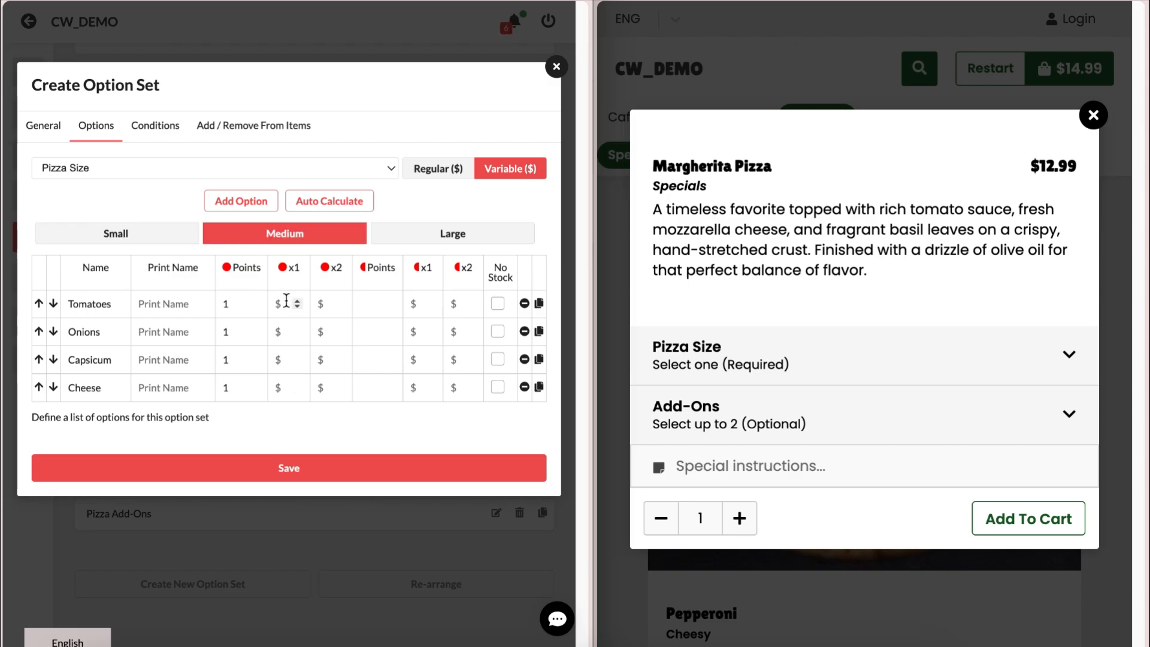
left_click(285, 302)
type("3")
left_click(281, 334)
type("3")
left_click(283, 356)
type("3")
left_click(281, 385)
- Set the Large whole-pizza x1 price to $4 for all four toppings
left_click(453, 233)
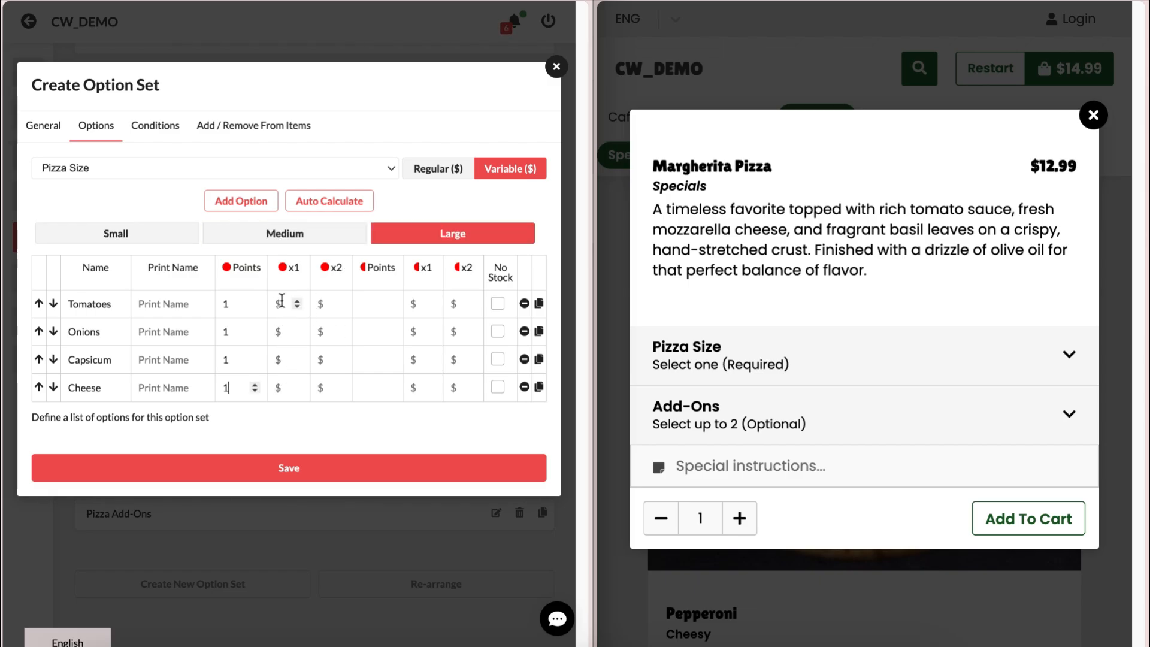
left_click(282, 303)
type("4")
left_click(282, 331)
type("4")
left_click(282, 360)
type("4")
left_click(282, 387)
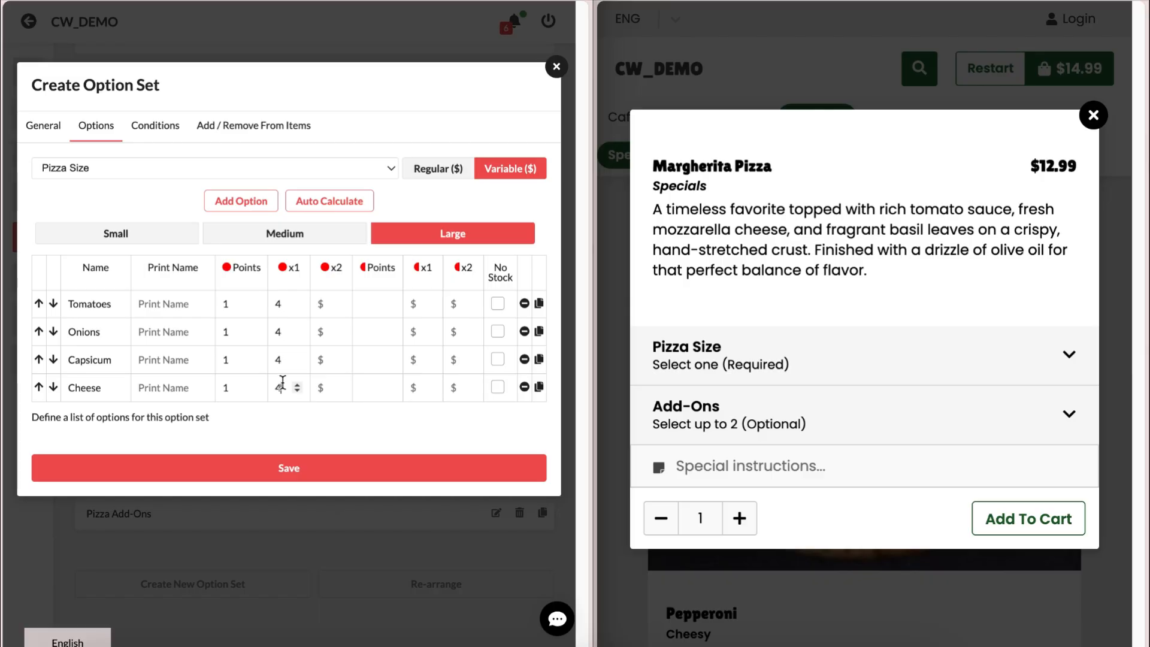
type("4")
- Auto-calculate the remaining variable prices and half points, and mark Tomatoes as no stock
left_click(322, 205)
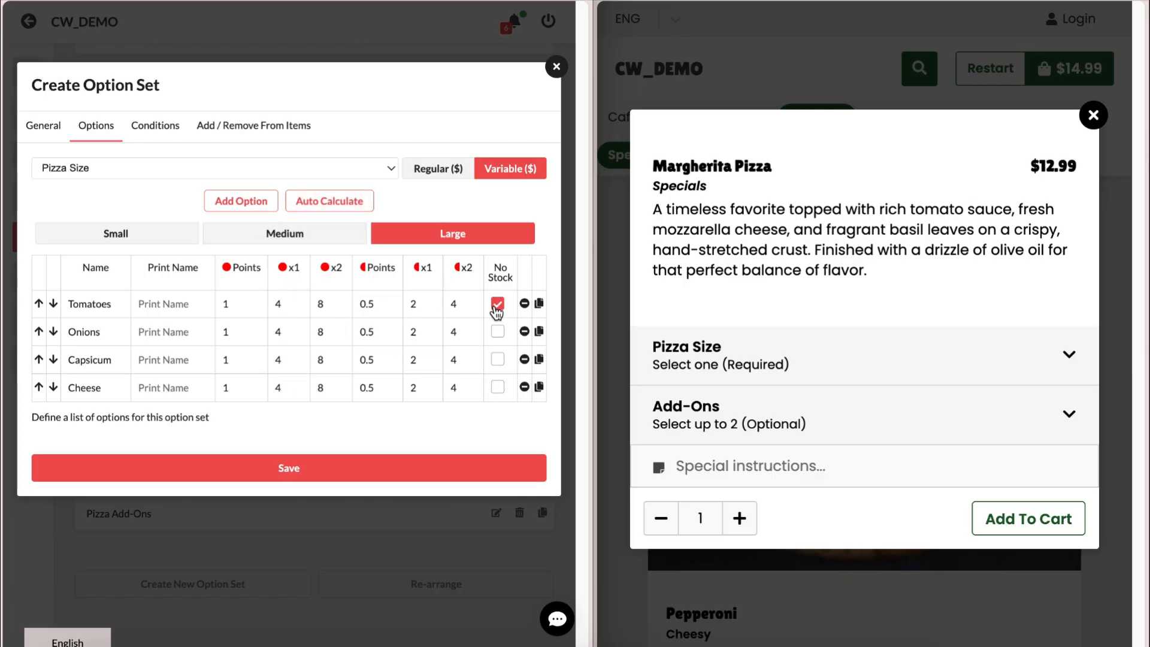
- Make the option set required and set Onions as the default option
left_click(173, 133)
left_click(60, 191)
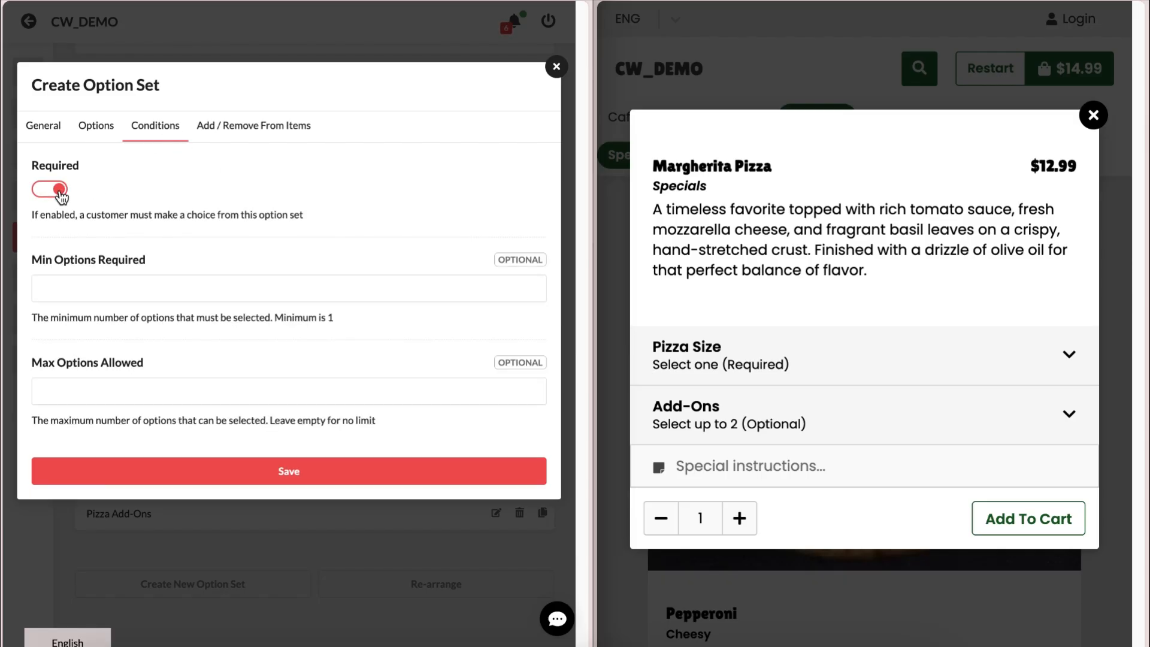
left_click(94, 129)
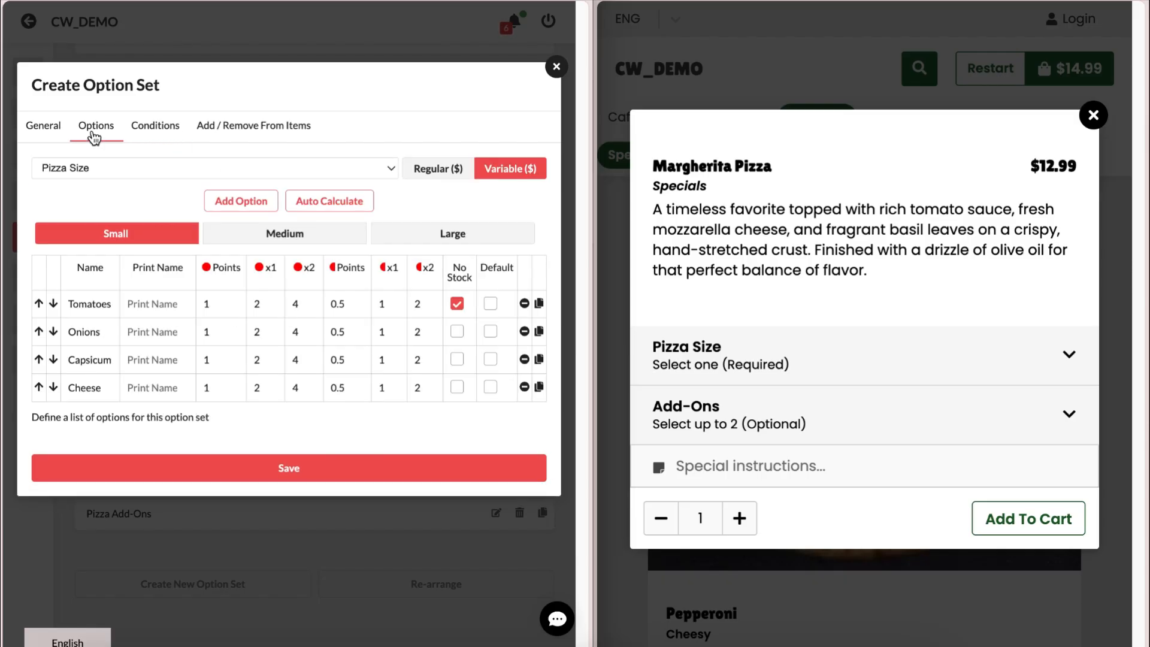
left_click(491, 332)
- Assign the option set to Pepperoni Pizza in the Specials category under SPECIALS and save it
left_click(293, 125)
left_click(42, 208)
left_click(49, 230)
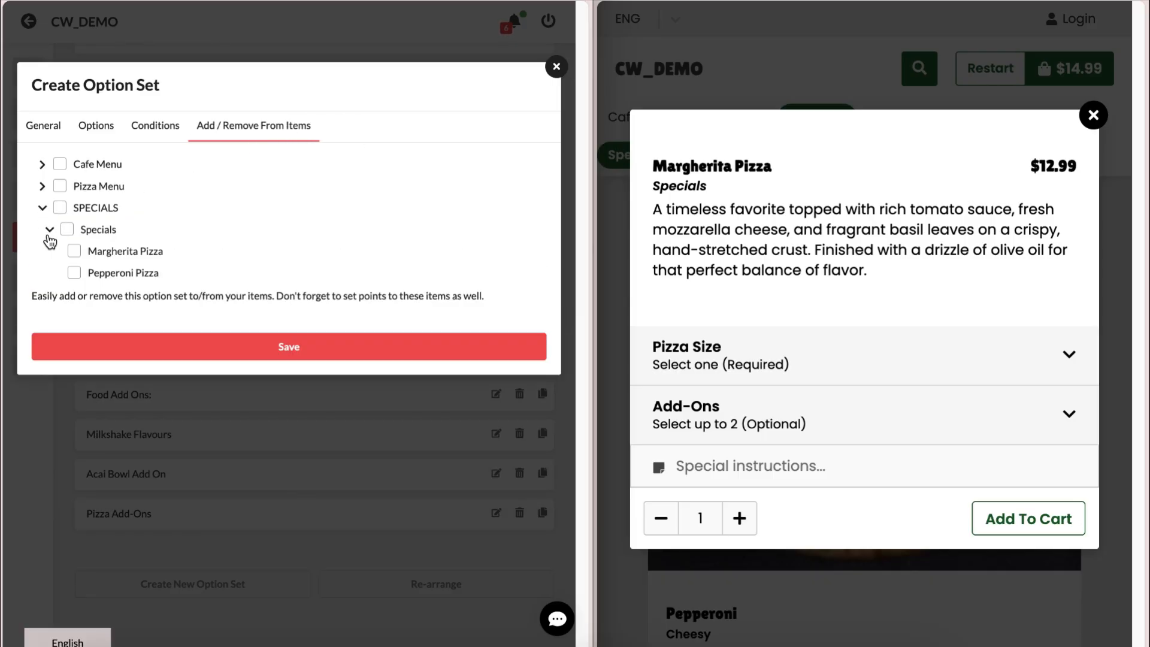
left_click(85, 274)
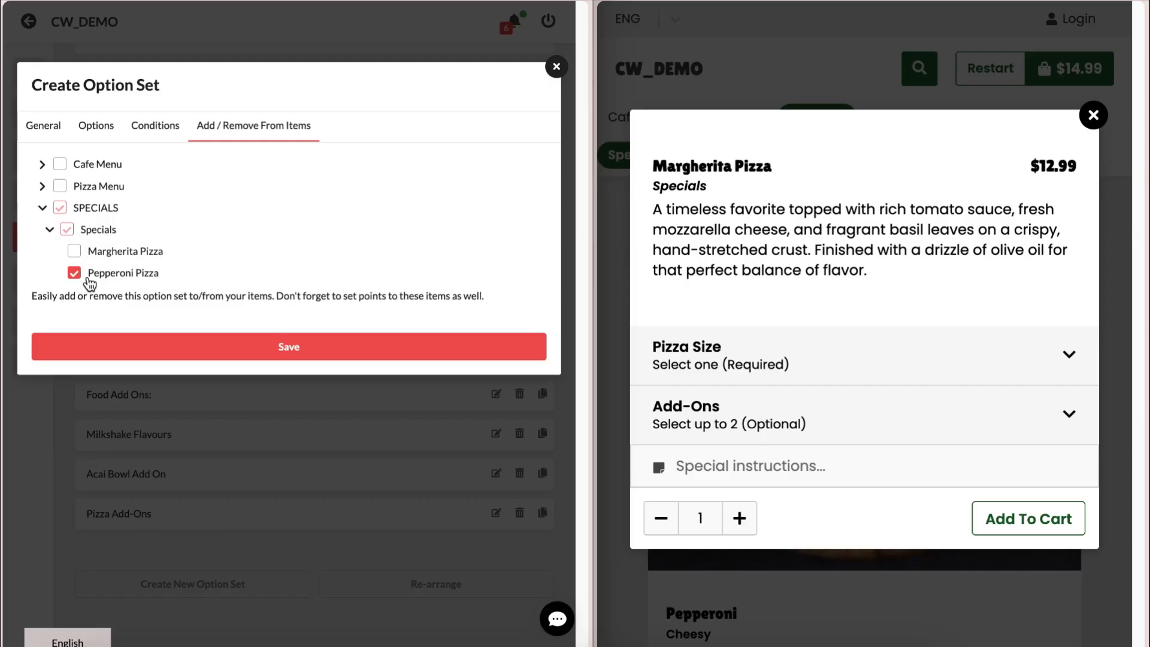
left_click(189, 355)
left_click(572, 230)
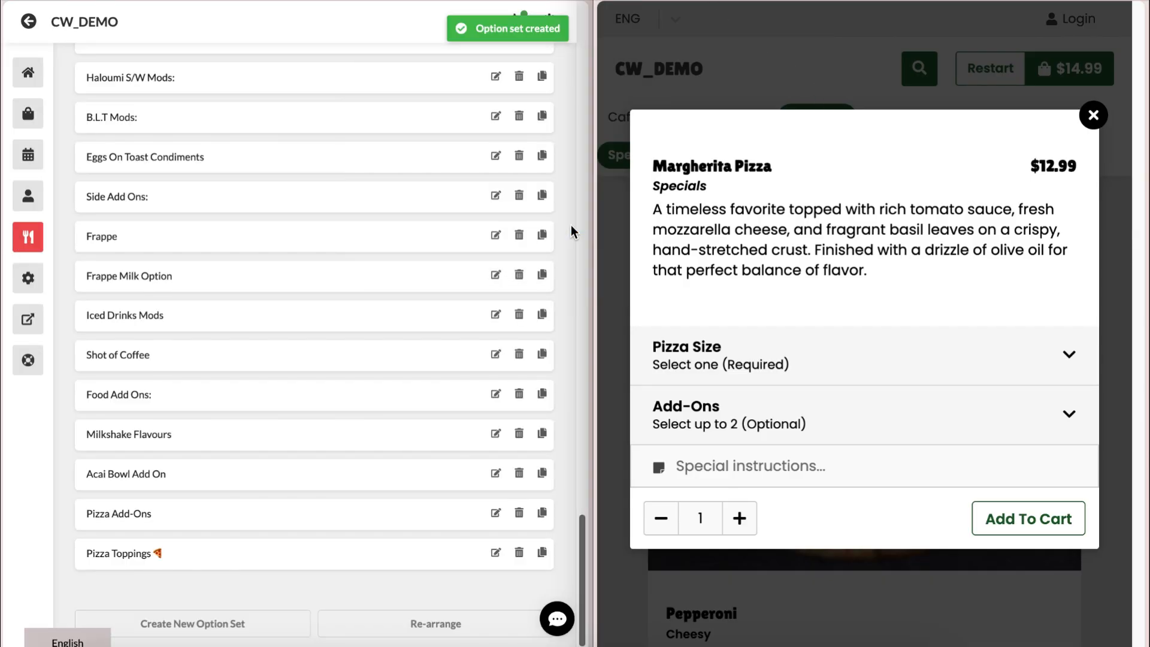
- Compare the Pizza Toppings prices with the Pepperoni pizza's default Onions topping in the storefront for the Small, Medium and Large sizes
left_click(496, 552)
left_click(94, 136)
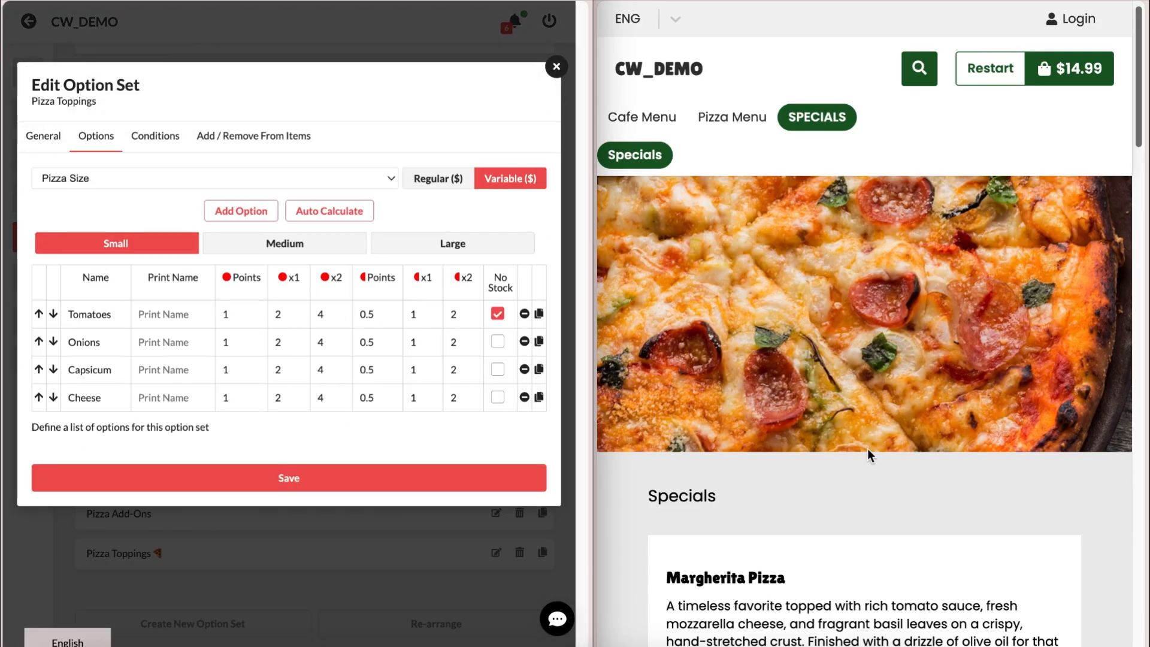
scroll(870, 456, "down", 10)
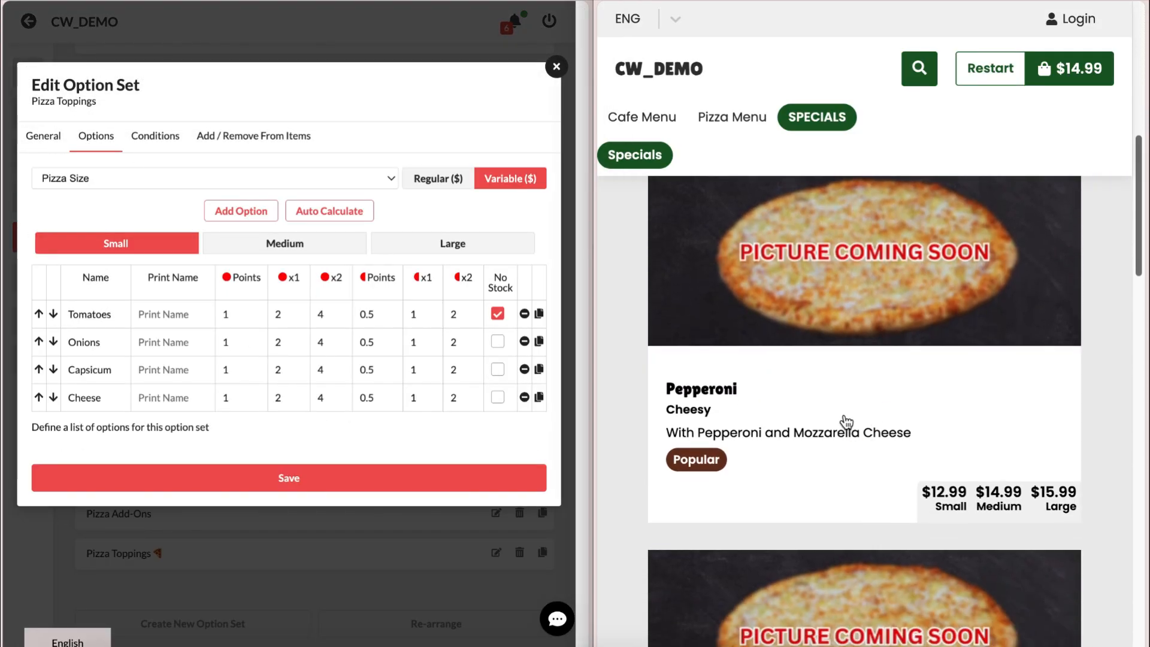
left_click(847, 422)
left_click(1045, 377)
left_click(1045, 205)
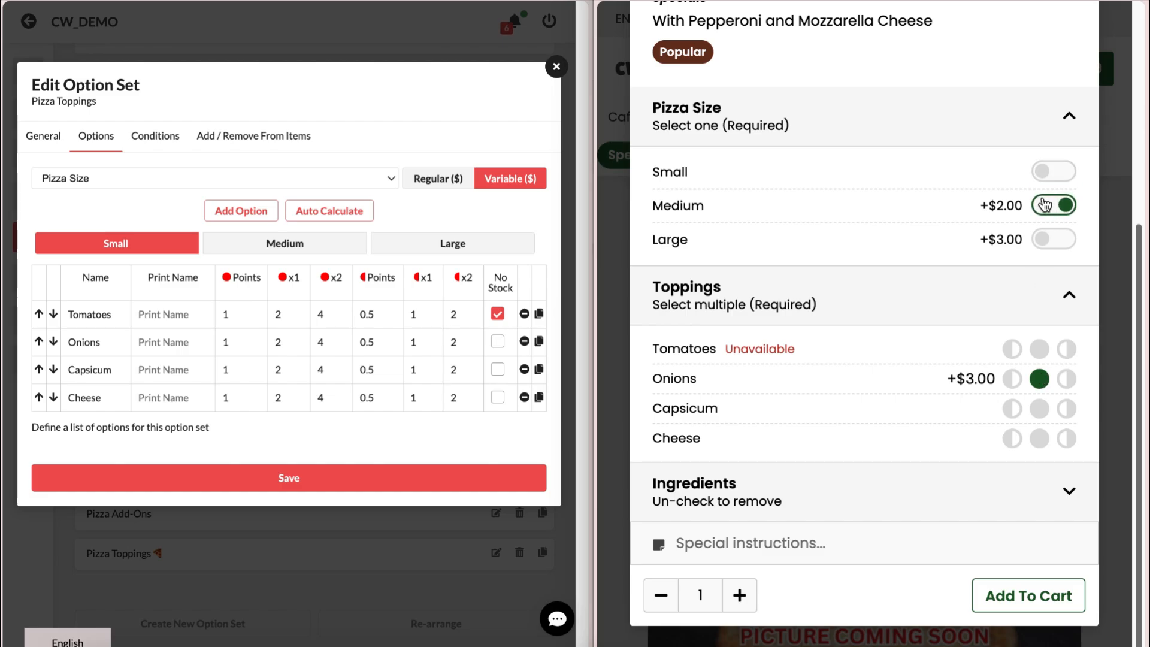
left_click(1050, 237)
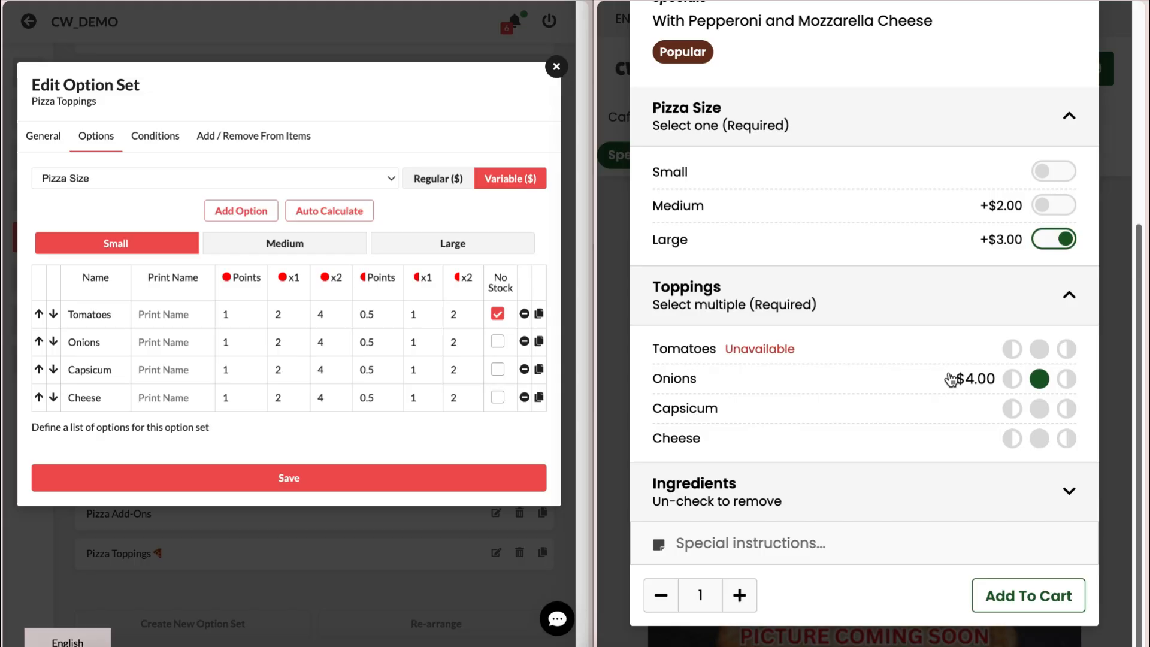
left_click(557, 67)
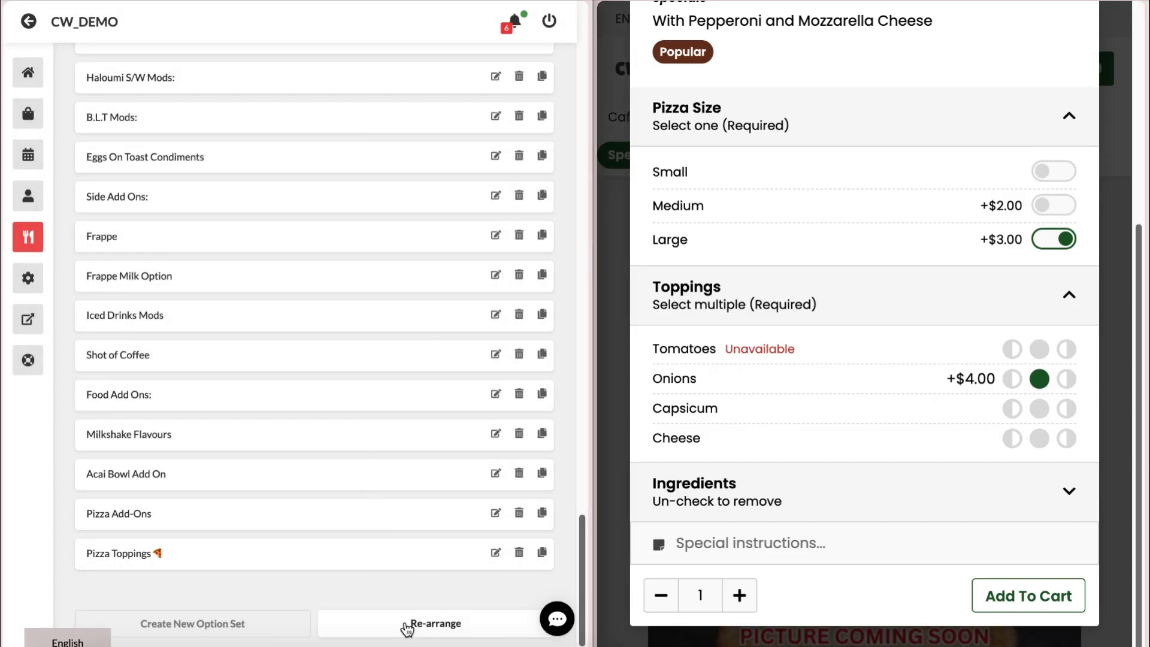
- Re-arrange the option sets so the last Pizza Toppings set sits between GF Base +5.5 and Pizza Size, and save the order
left_click(407, 628)
left_click_drag(298, 557, 293, 256)
scroll(298, 325, "up", 10)
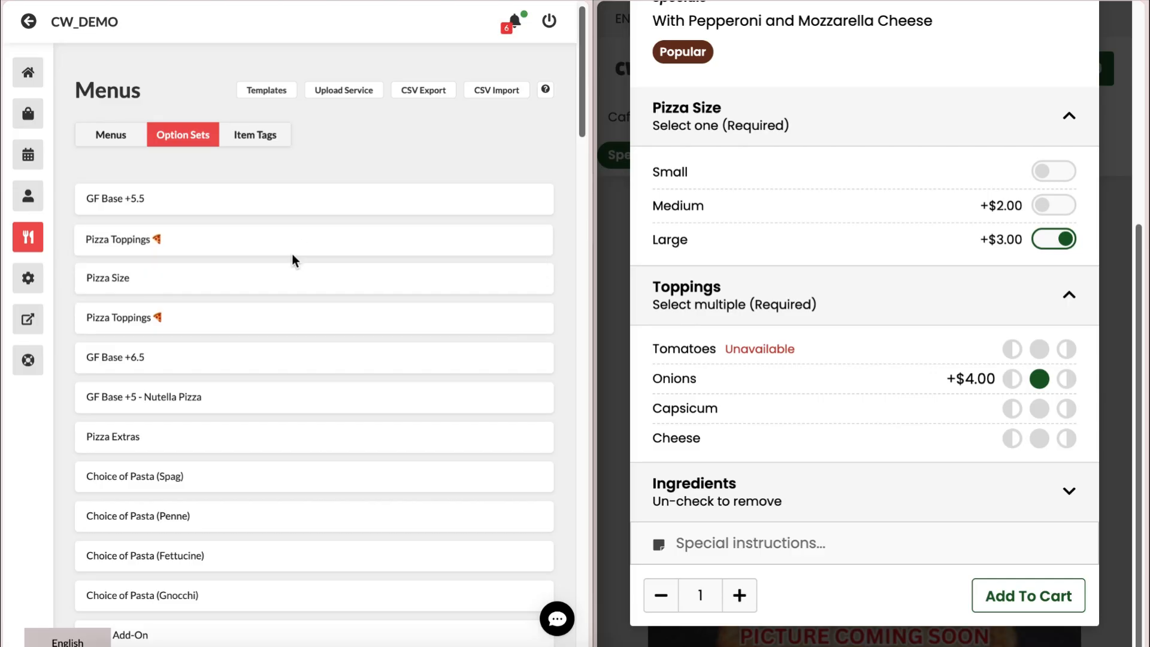
scroll(168, 299, "down", 20)
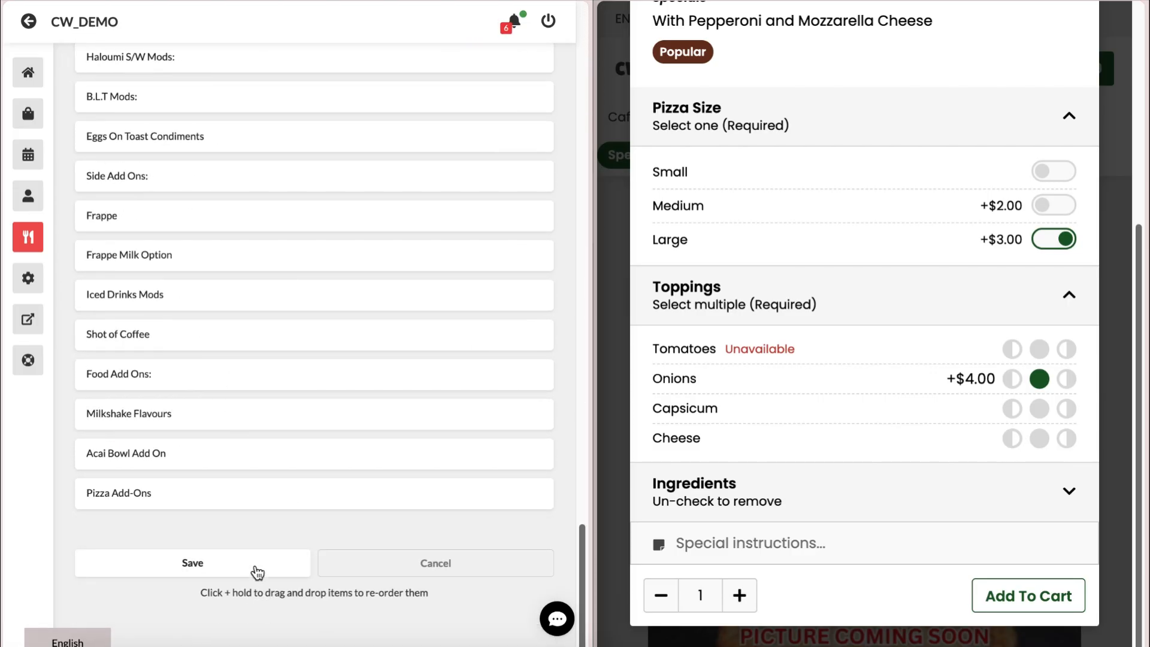
left_click(256, 573)
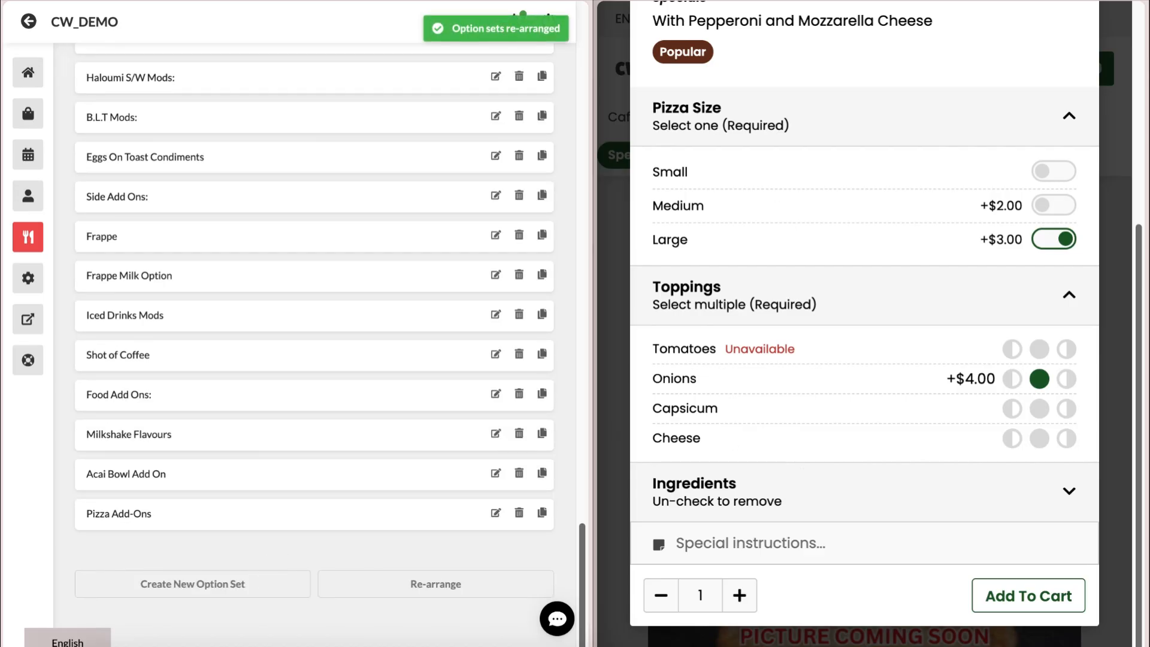
- Reload the storefront and reopen the Pepperoni pizza to check the order of its Toppings and Pizza Size sections
left_click(689, 1)
left_click(572, 218)
left_click(745, 238)
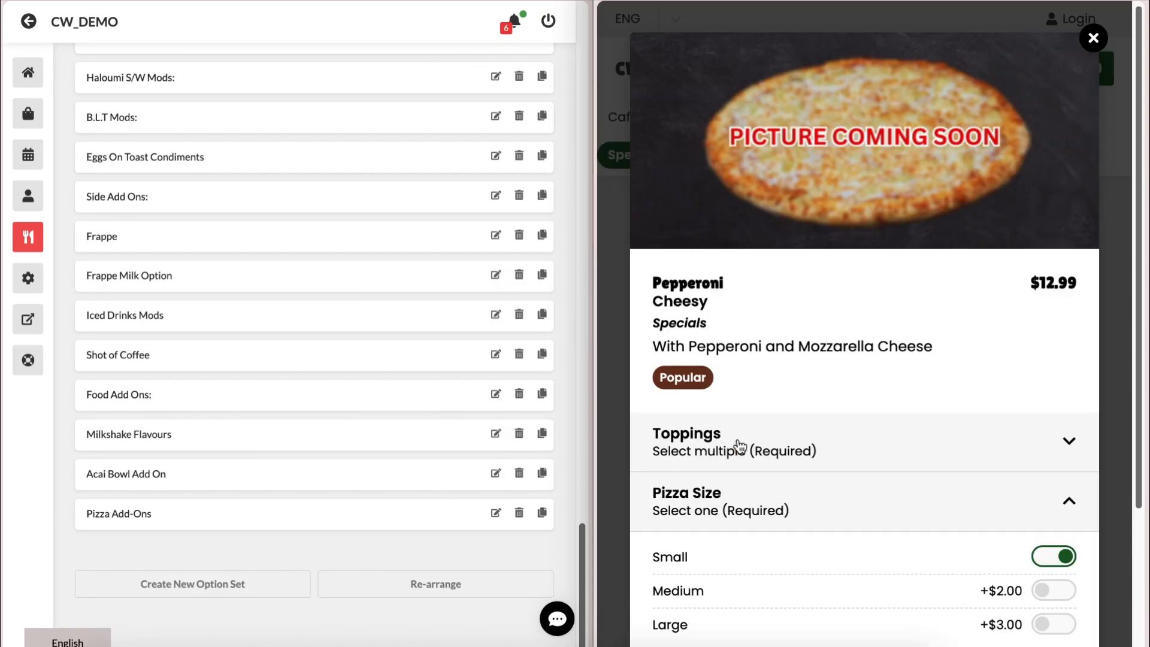
double_click(665, 436)
left_click(697, 436)
- Copy the Pizza Toppings option set located above Pizza Size and delete the resulting copy
scroll(360, 359, "up", 15)
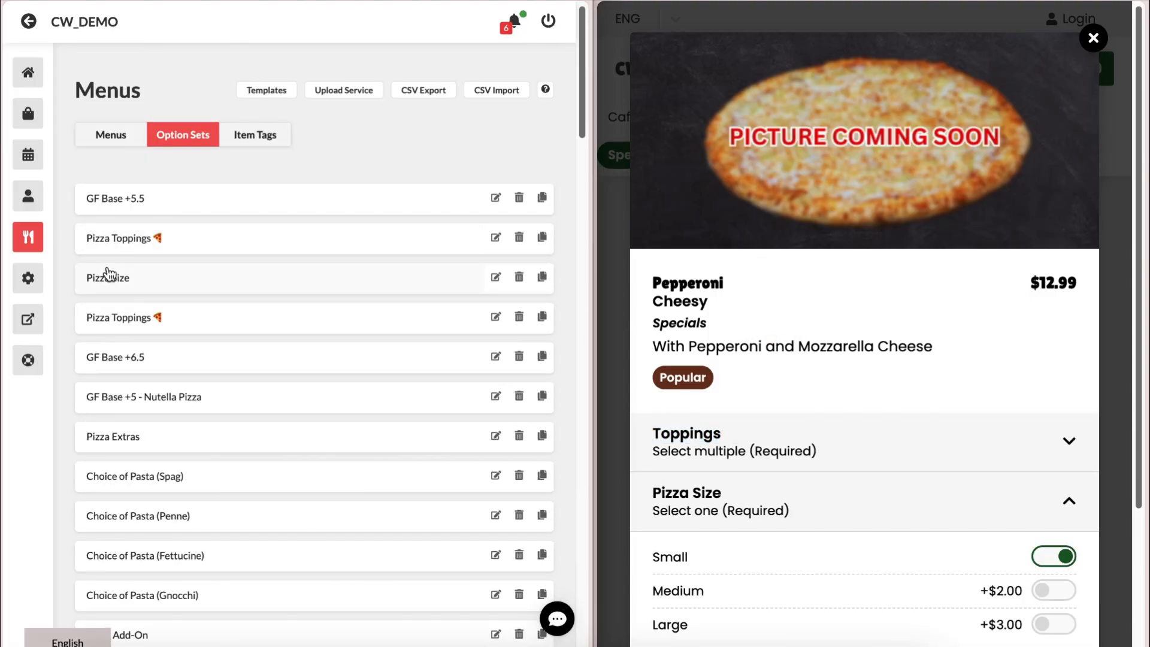
left_click(543, 240)
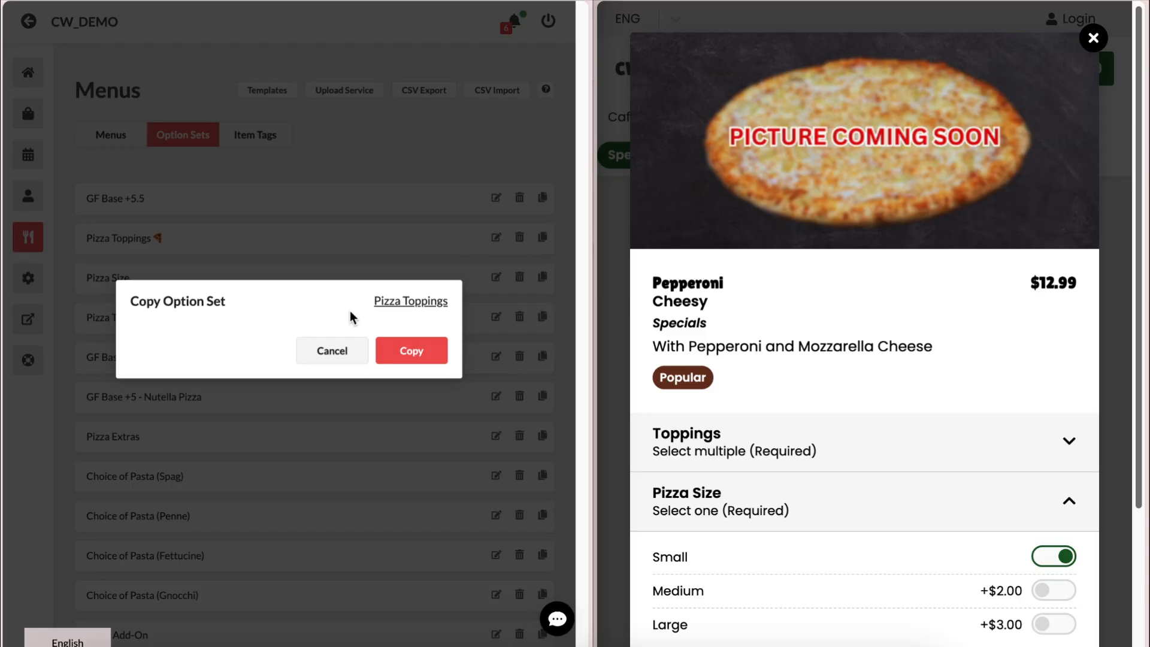
left_click(427, 354)
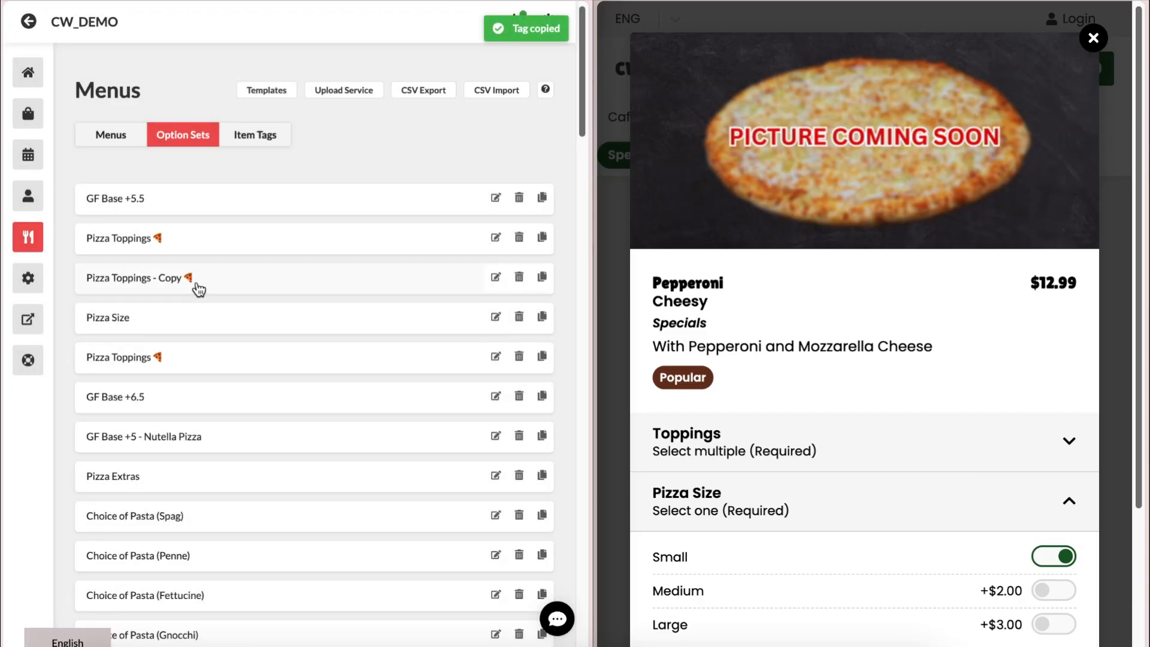
left_click(518, 278)
left_click(396, 359)
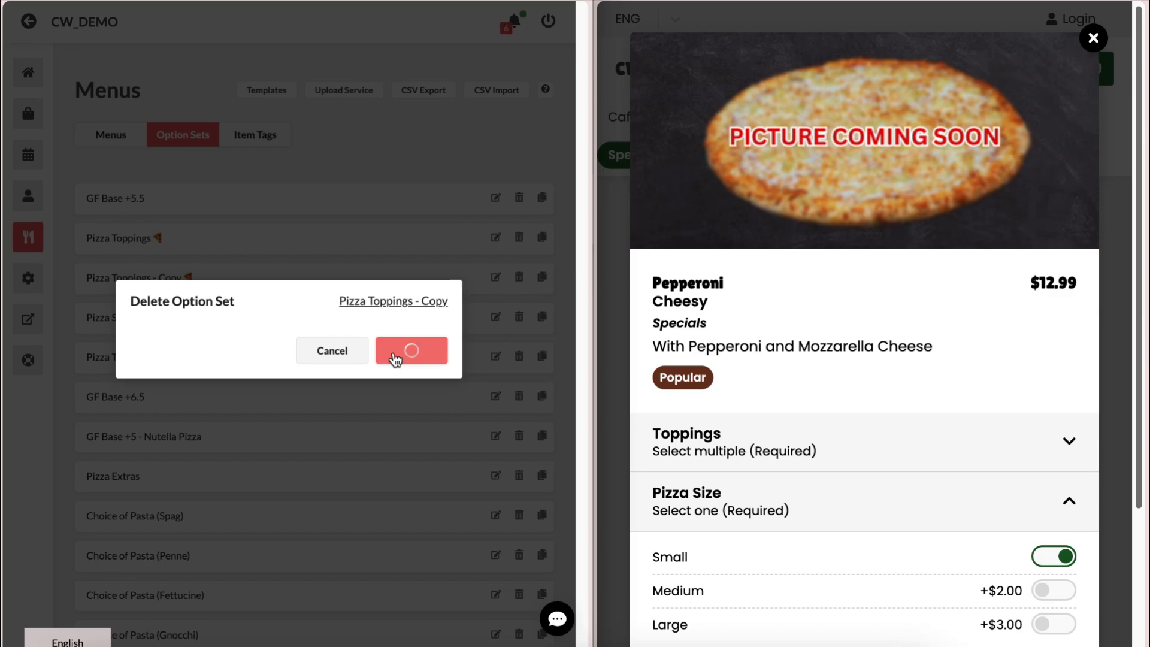